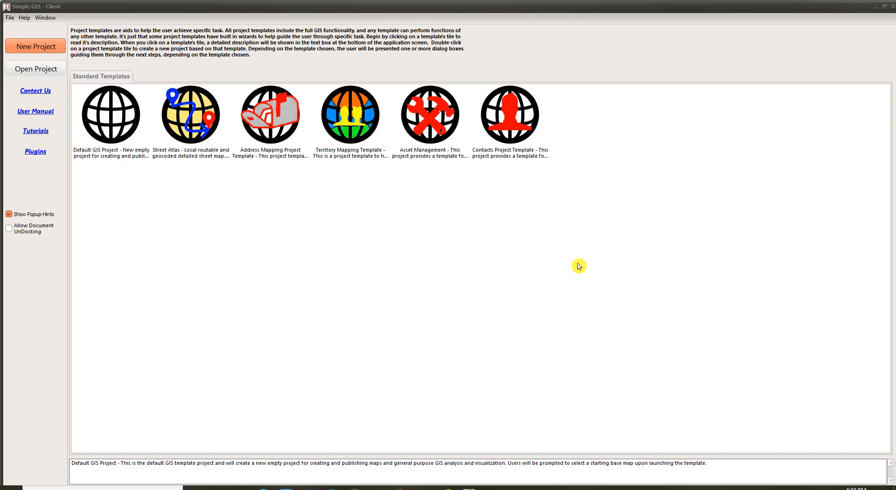
Step: Create a project from the Default GIS Project template with OpenStreetMap as the base map
double_click(119, 138)
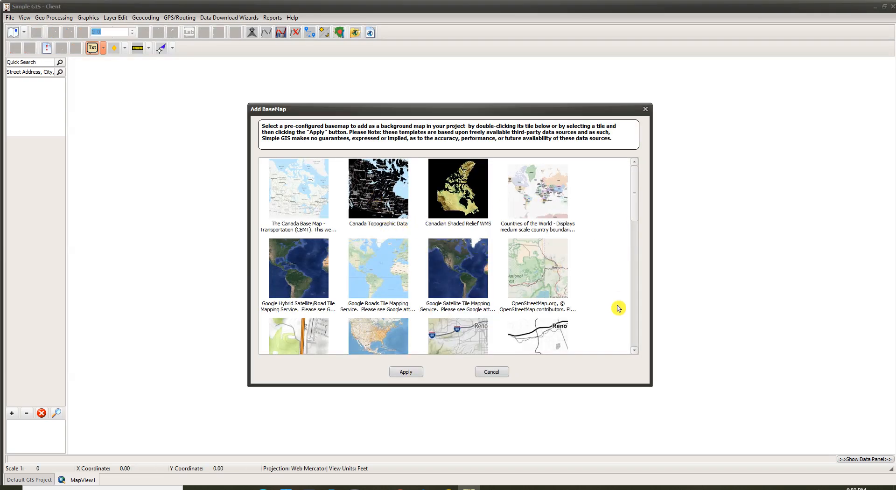
double_click(534, 261)
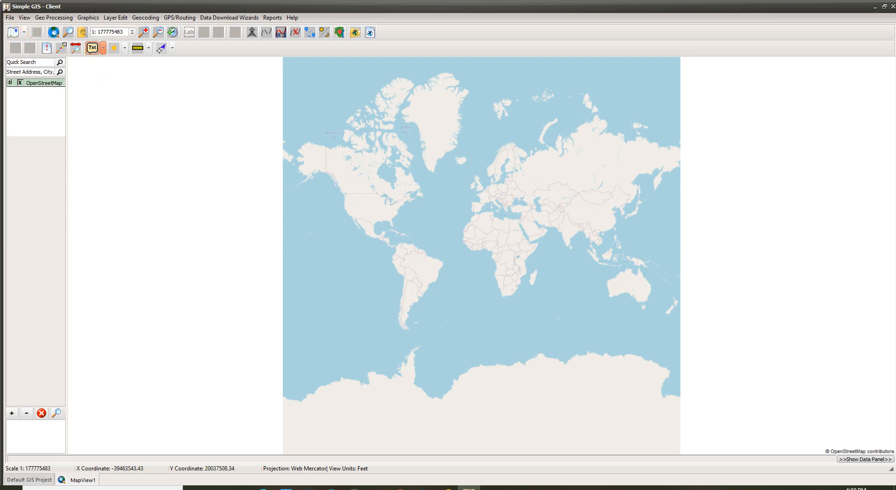
click(25, 37)
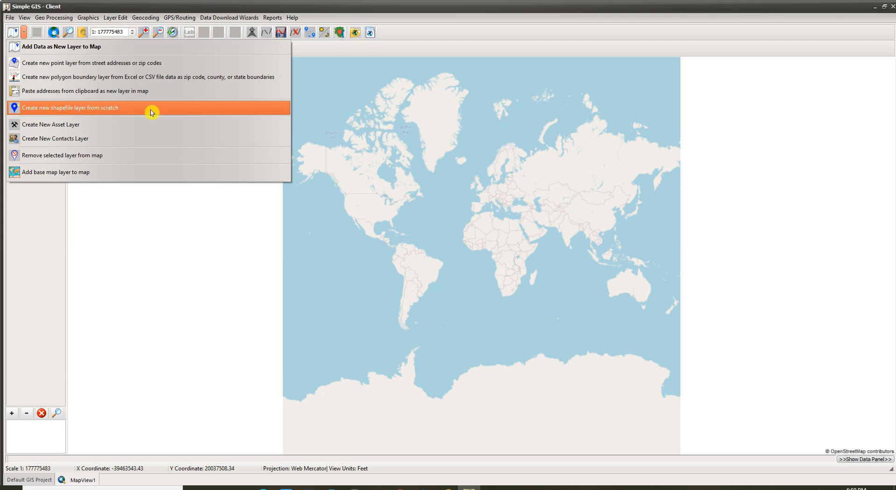
click(121, 8)
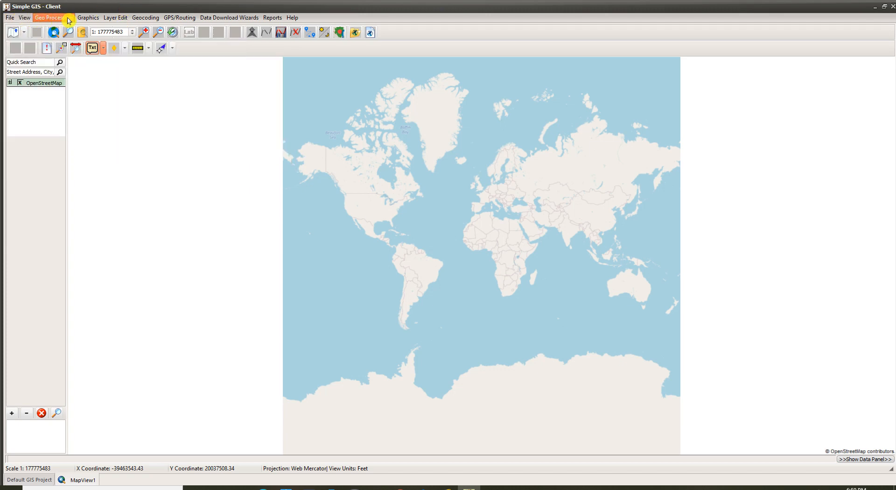
click(124, 21)
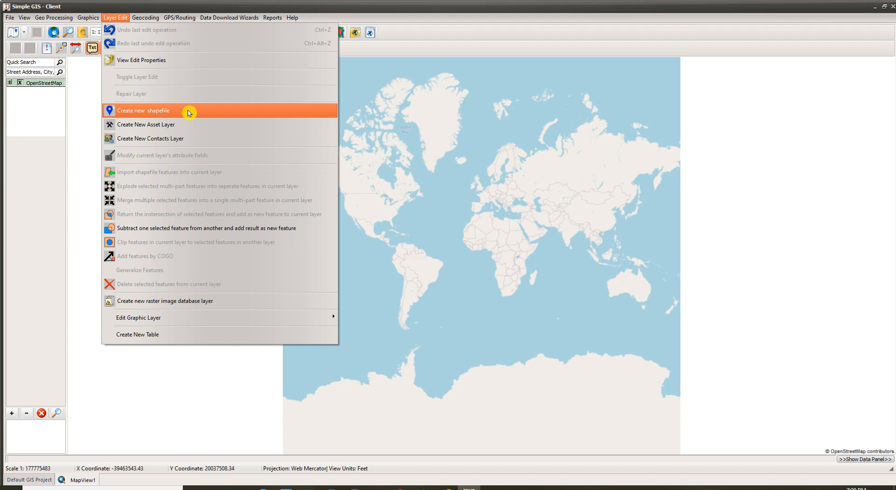
mouse_move(42, 19)
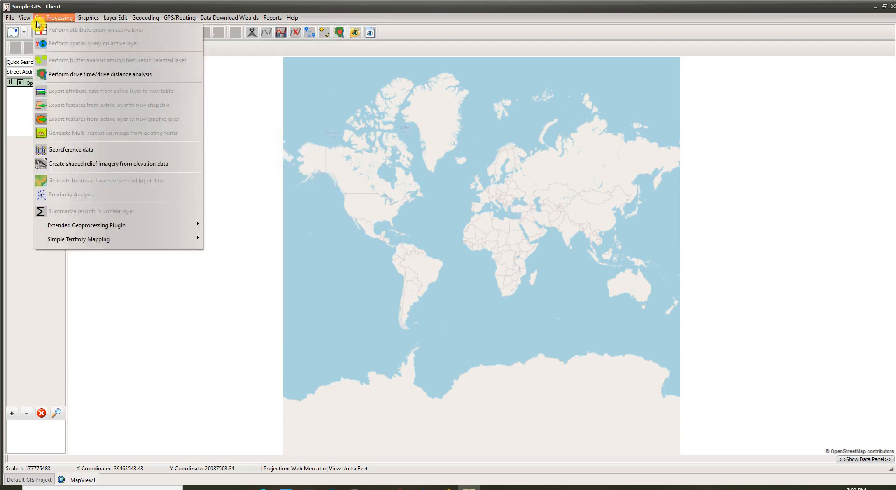
Step: Start a new shapefile from scratch, saved as myshpfiledemo in the ShpfileDemo folder under Demos, with Point geometry
click(23, 38)
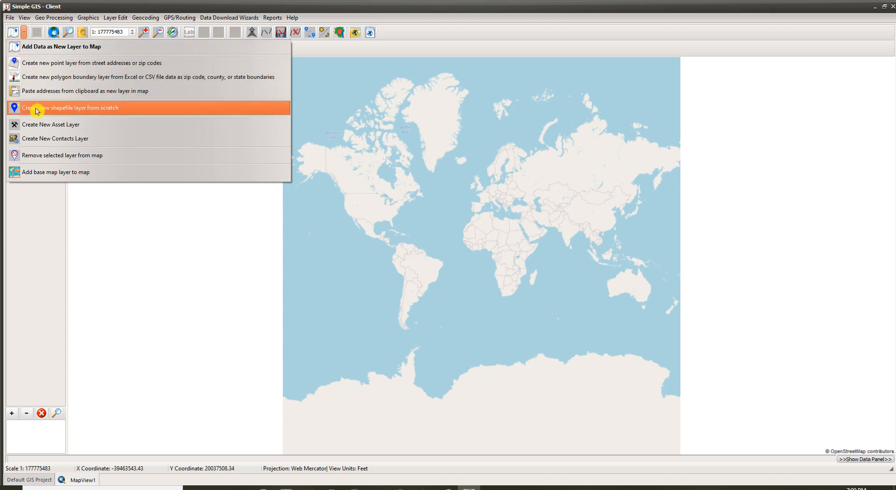
click(70, 111)
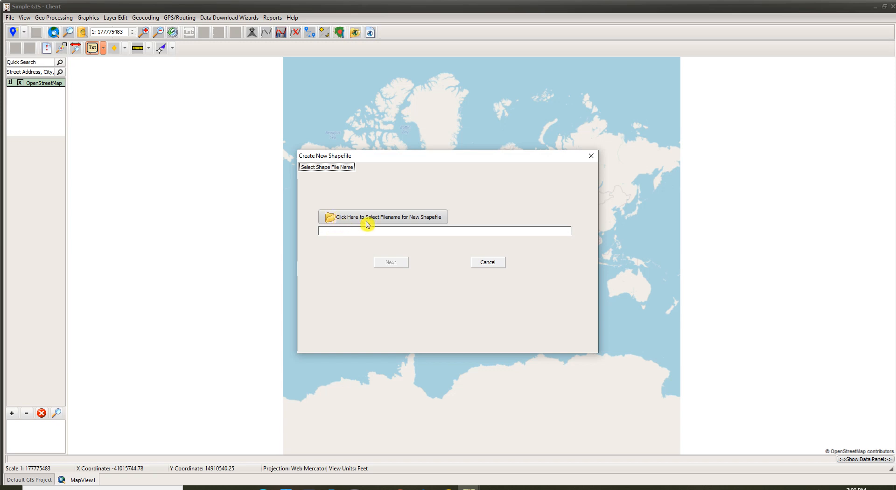
click(404, 224)
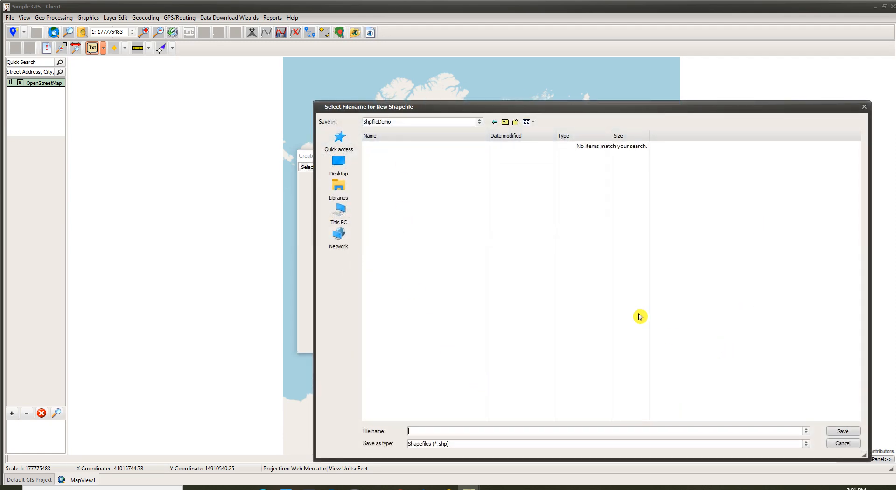
click(466, 123)
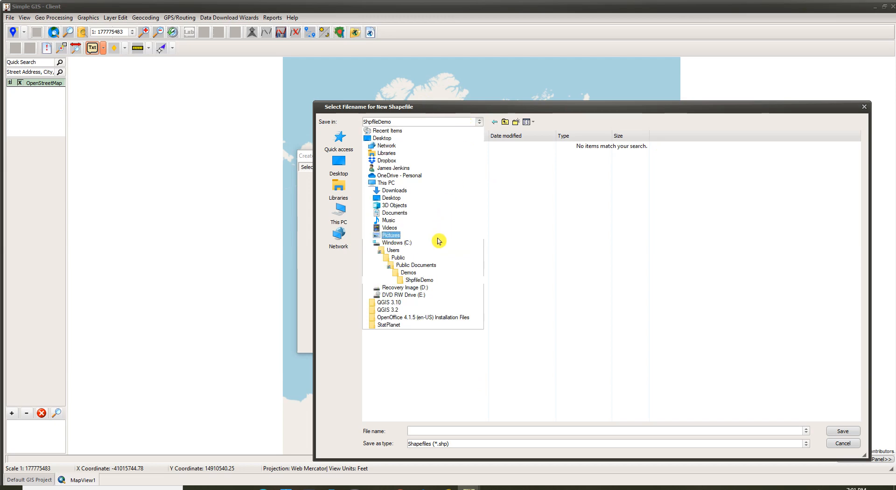
click(408, 272)
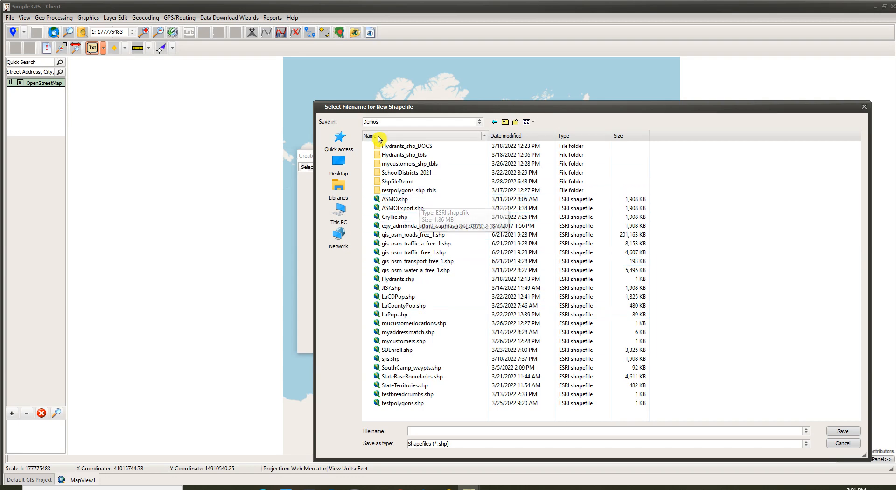
double_click(408, 182)
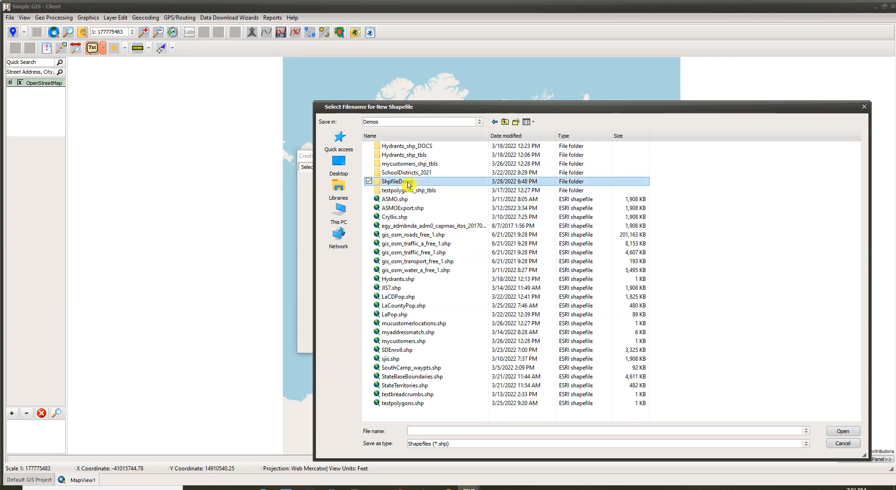
click(435, 430)
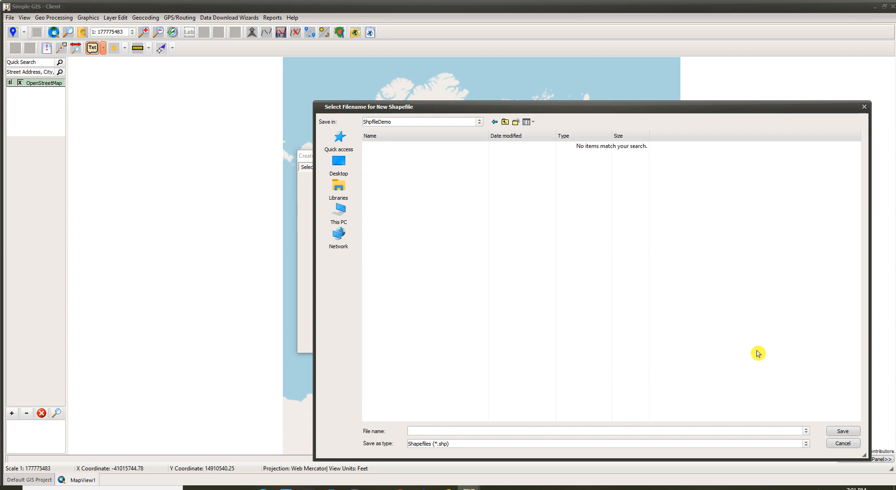
text(myshpfiledemo)
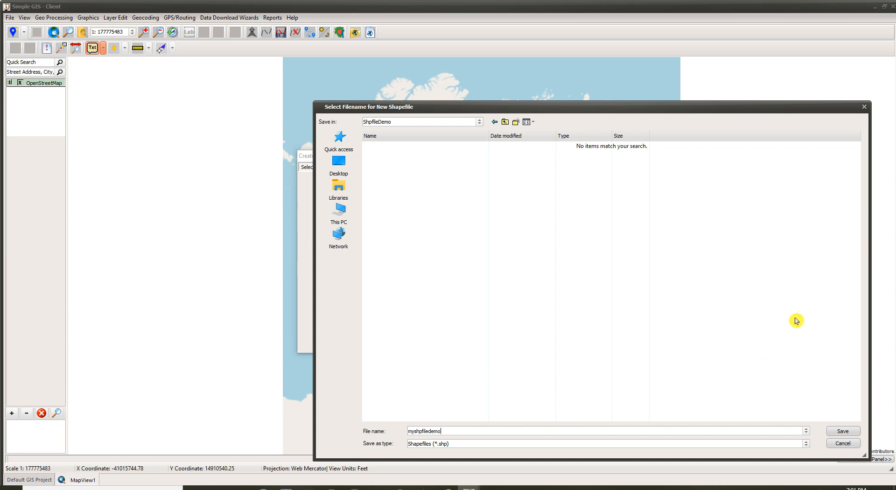
click(833, 434)
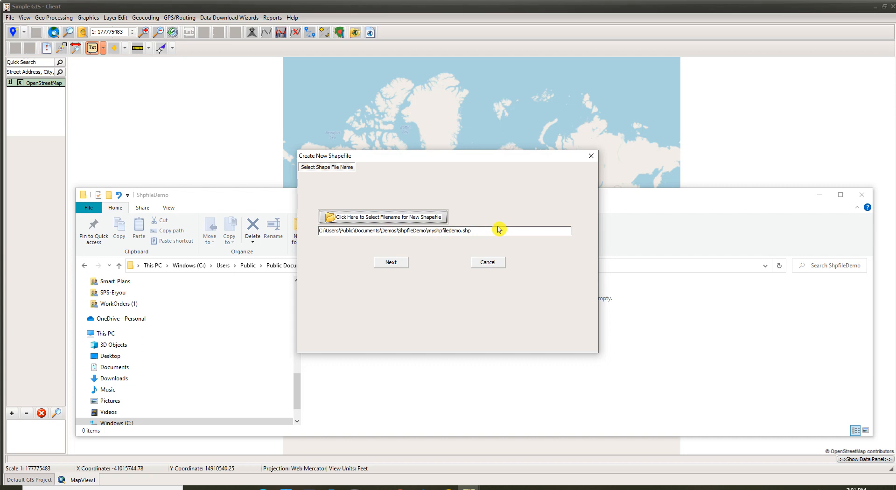
click(392, 262)
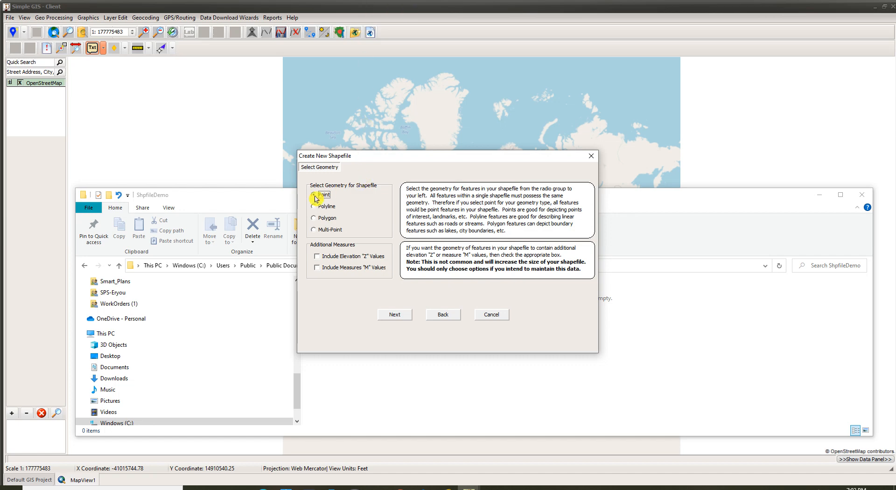
click(395, 316)
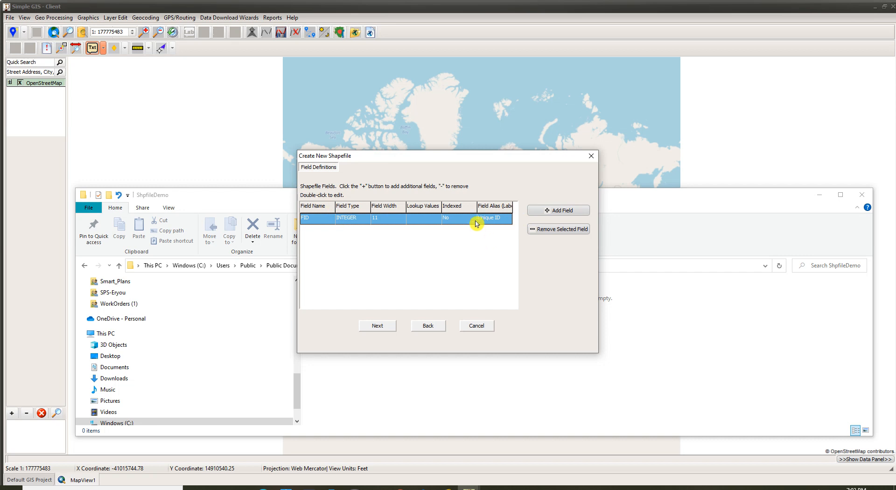
Step: Add an integer field named Height with the alias Pole Height to the new shapefile's field definitions
click(558, 213)
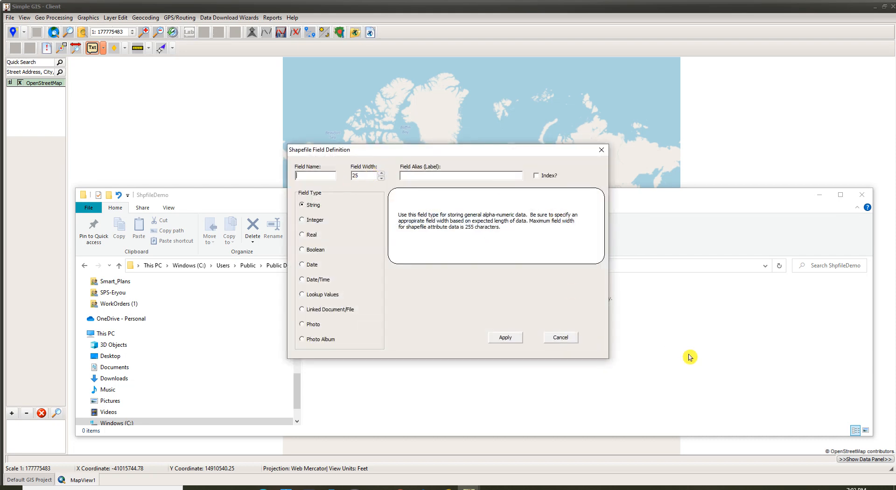
text(Height)
click(304, 223)
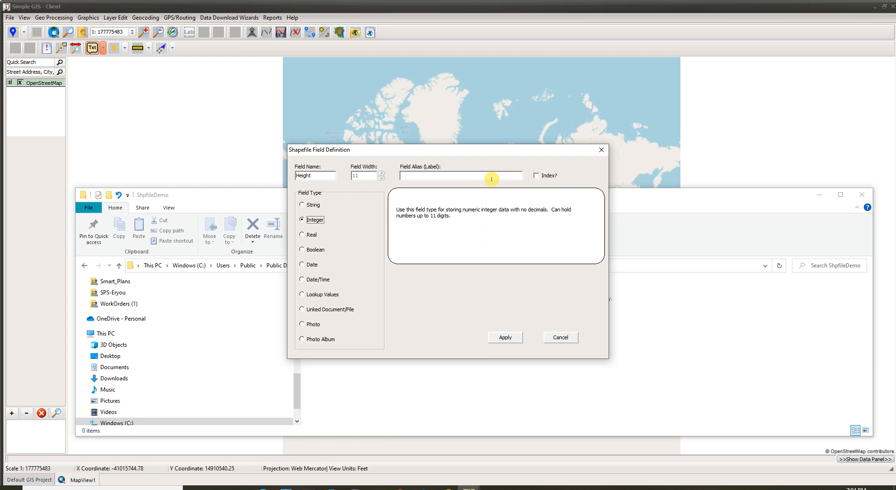
click(413, 175)
text(Pole Height)
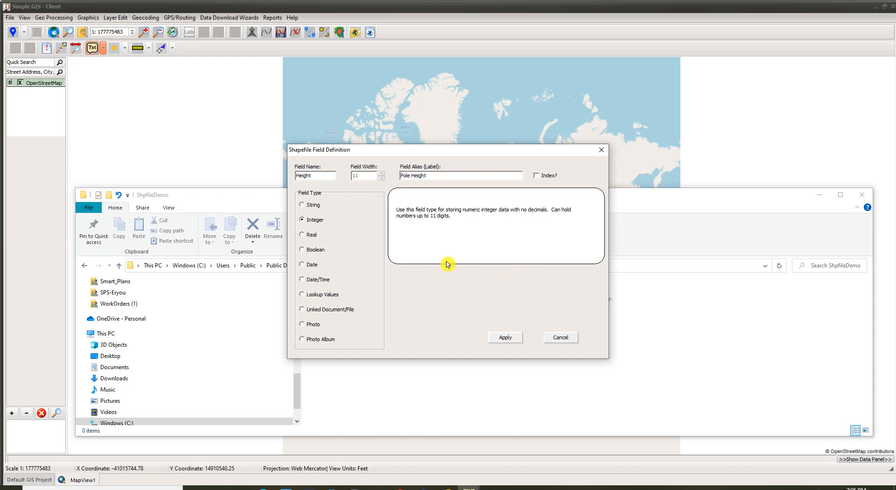
click(508, 337)
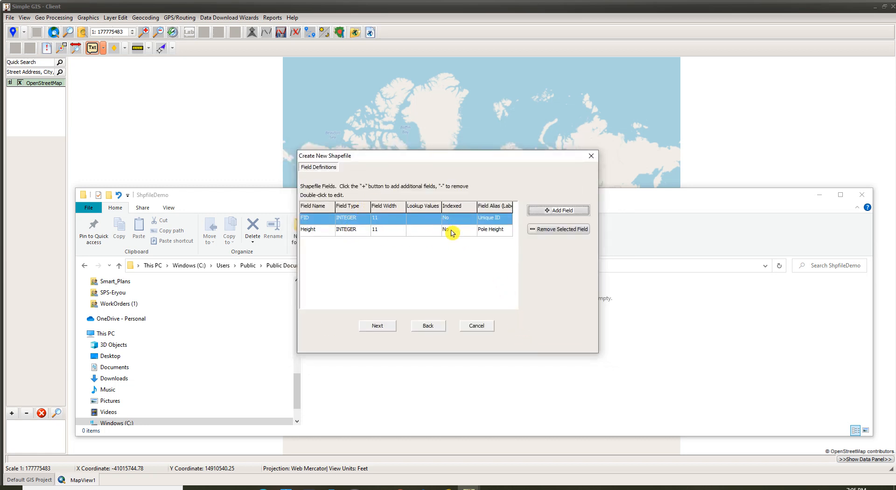
double_click(340, 234)
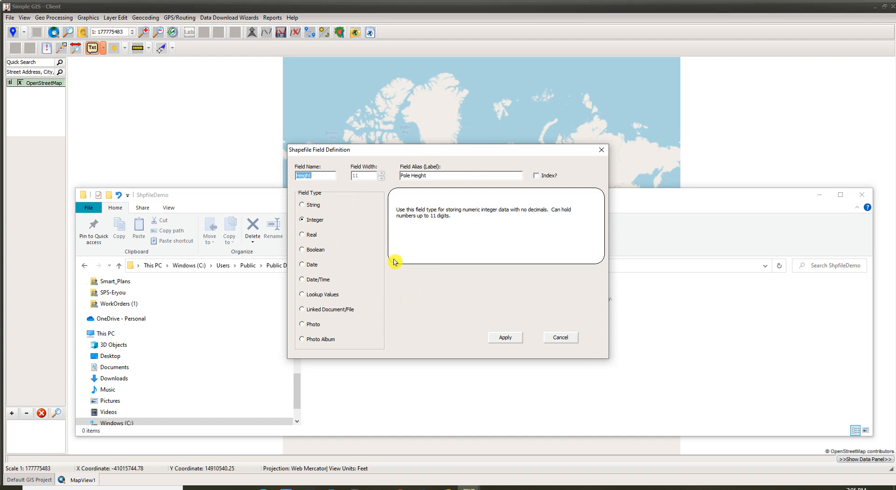
click(560, 338)
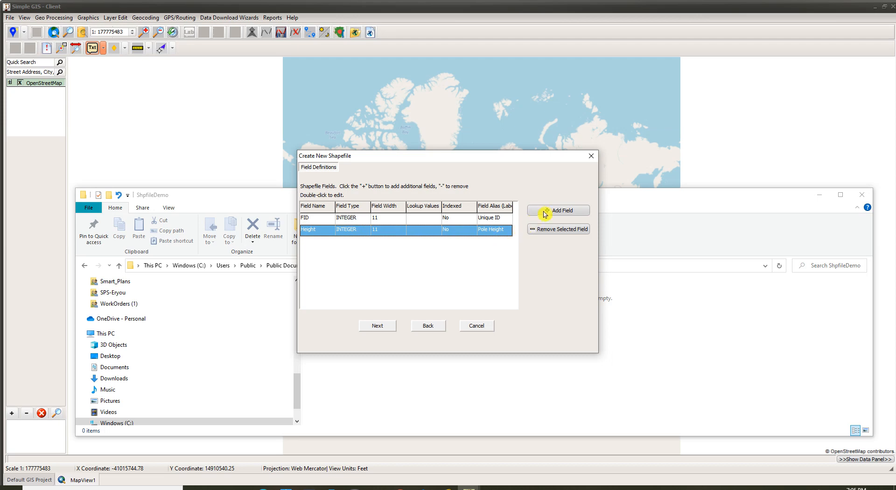
Step: Add an integer field named Class with the alias Pole Class to the shapefile
click(545, 214)
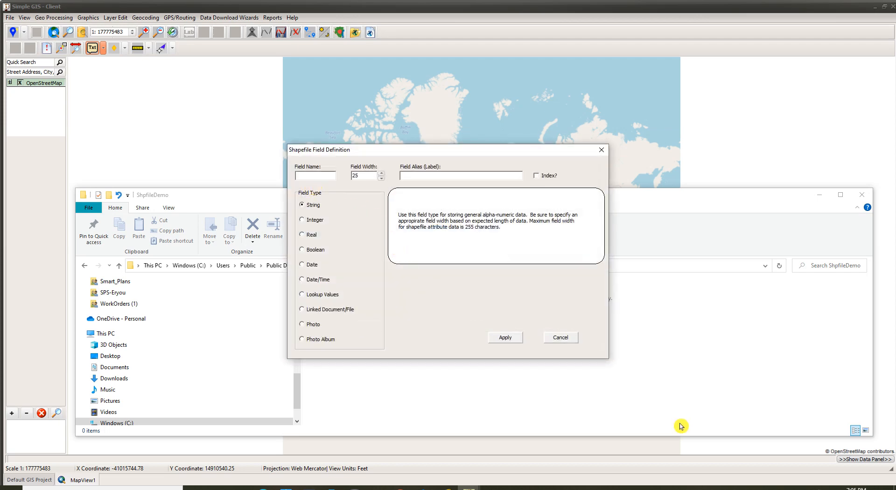
text(Class)
click(313, 226)
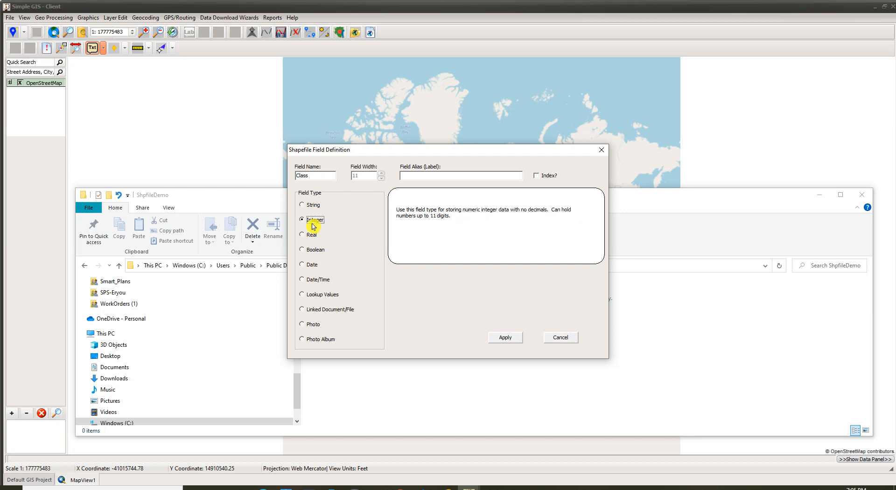
click(429, 179)
text(Pole Class)
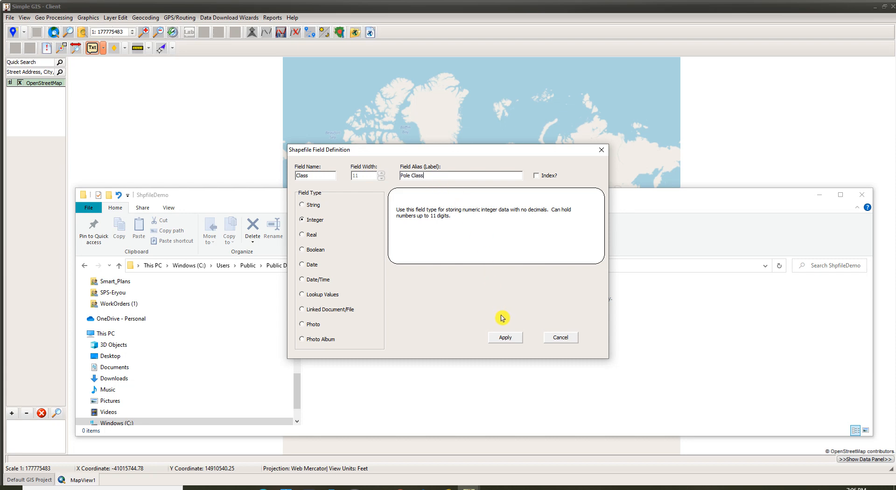
click(506, 337)
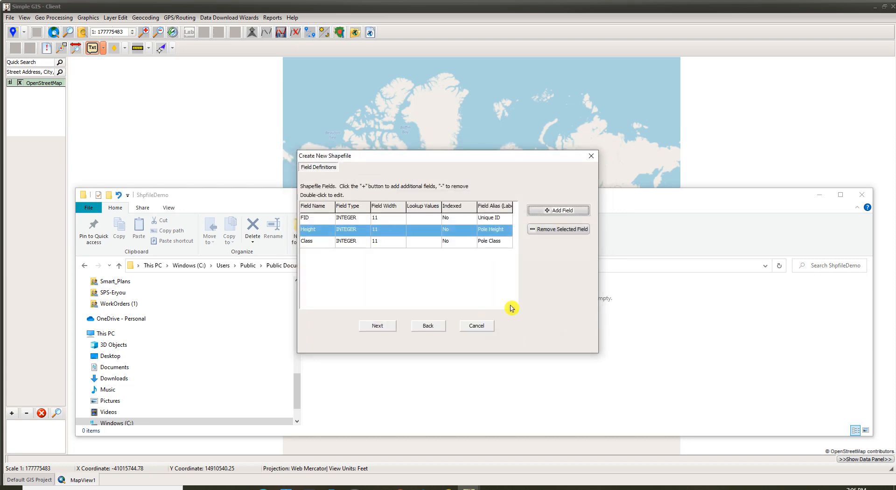
Step: Add a lookup-values field named Material with the alias Pole Material and the values Wood, Steel and Concrete
click(565, 210)
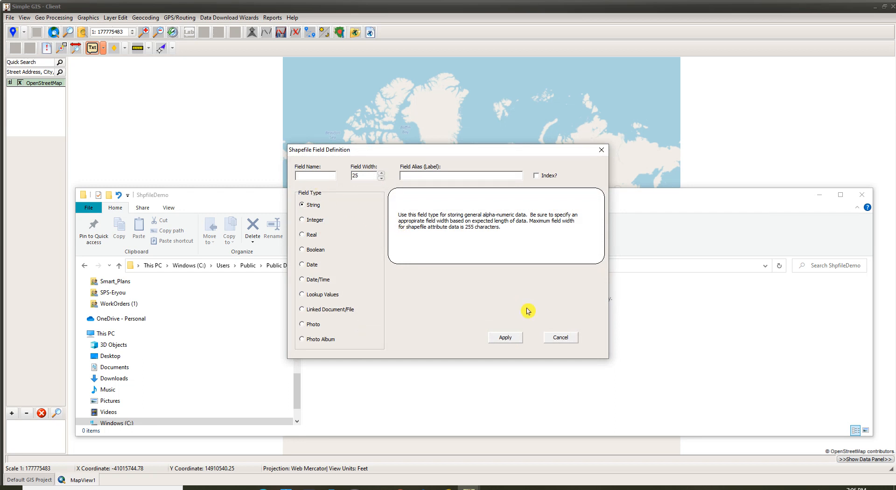
text(Material)
text(Pole Materi)
click(307, 296)
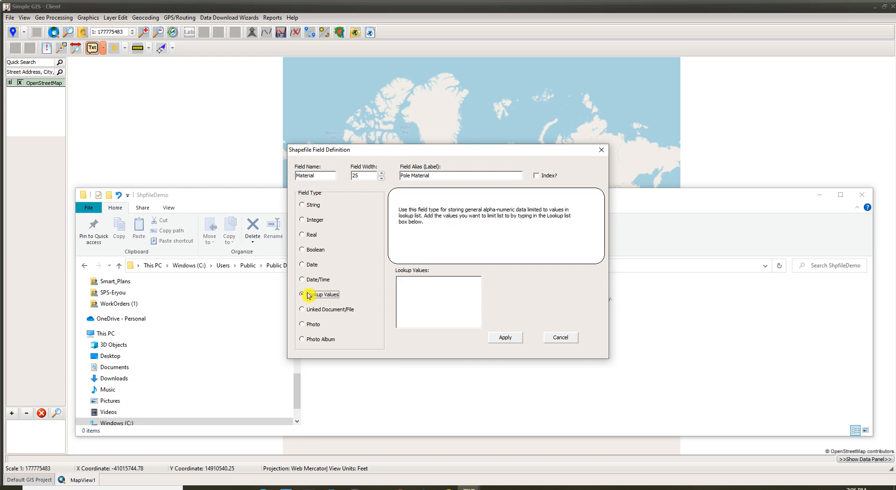
click(421, 288)
text(Wood)
key(Return)
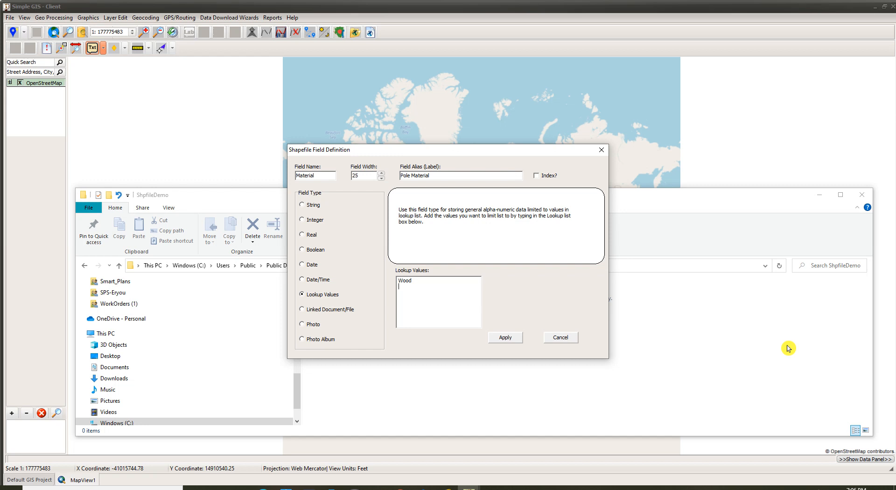
text(Stee)
text(l Concrete)
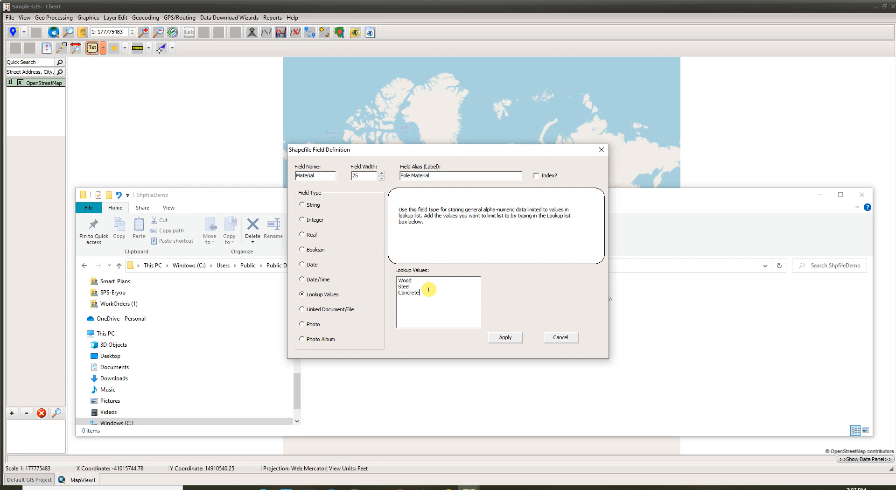
click(513, 339)
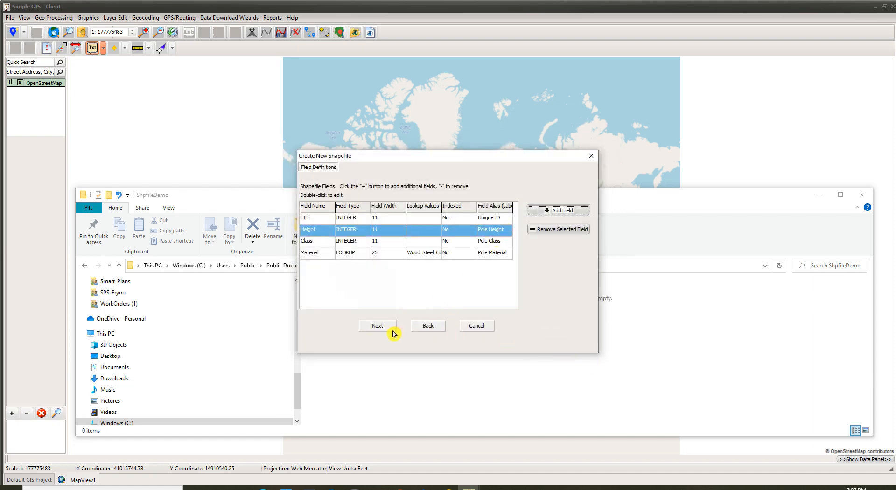
Step: Add a photo album field named Photos to the shapefile, leaving its alias empty
click(544, 212)
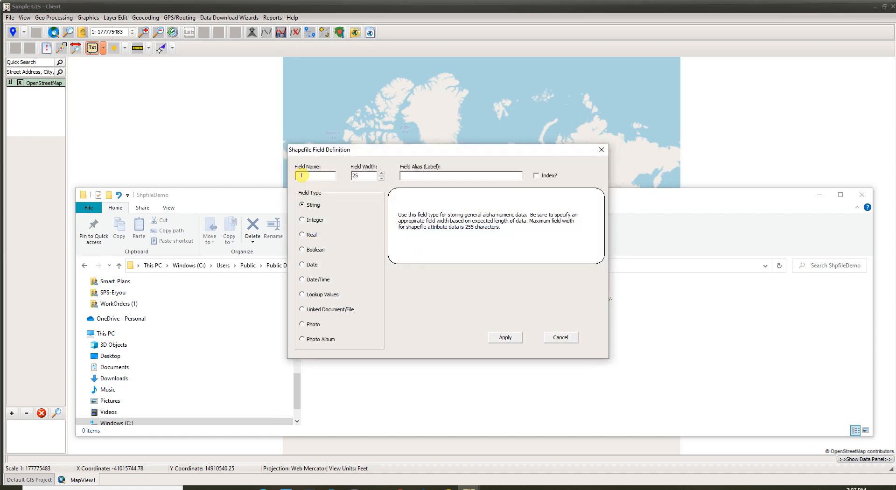
text(Photos)
click(427, 176)
click(301, 342)
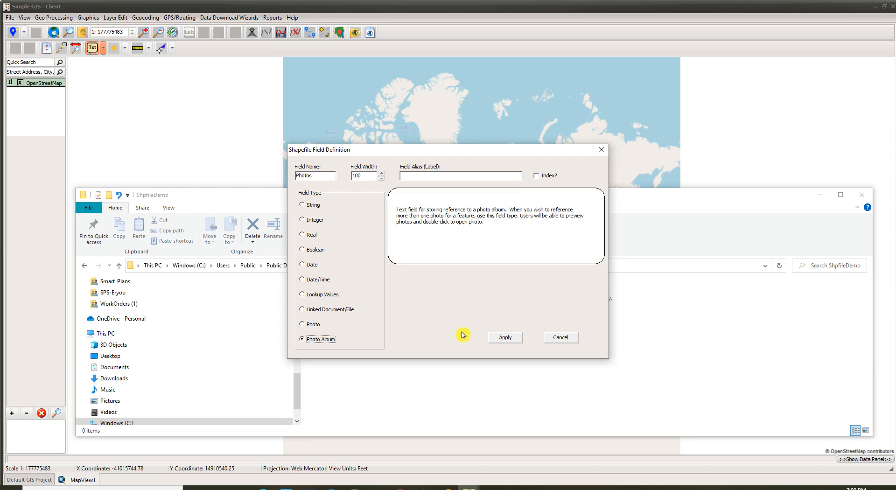
click(506, 338)
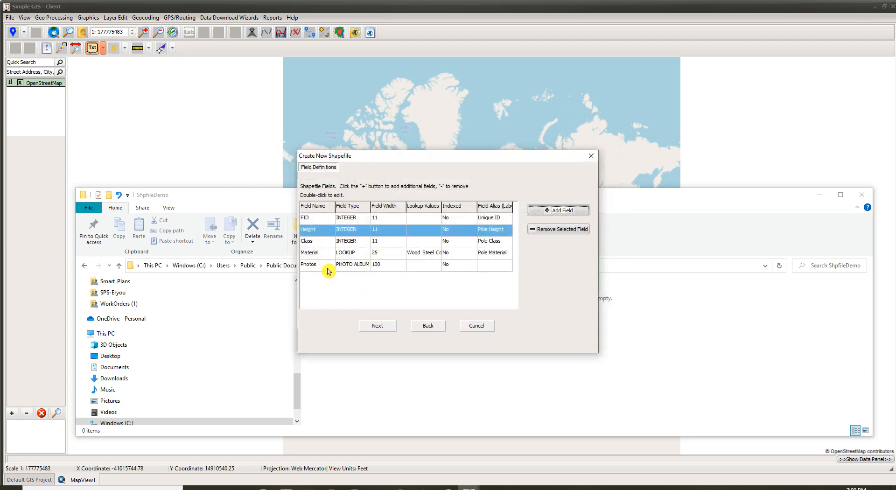
Step: Add a date field named Insp_Date with the alias Pole Inspection Date to the shapefile, leaving its auto-populate settings empty
click(539, 215)
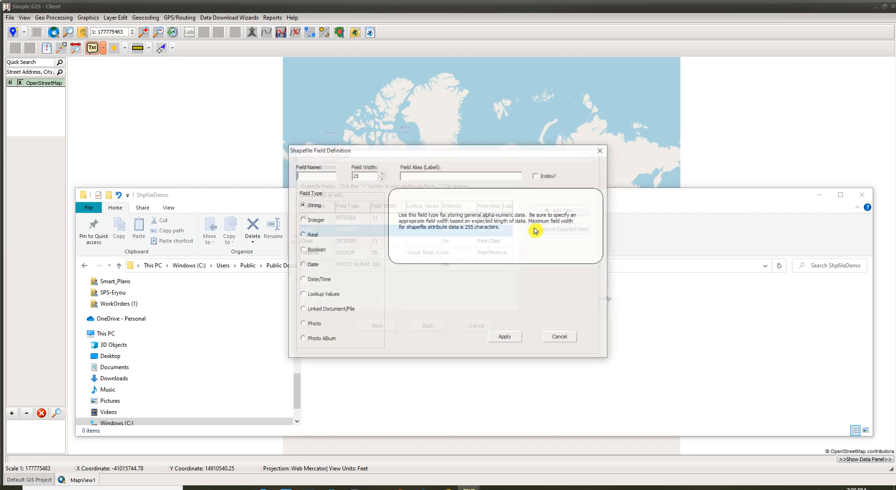
click(304, 175)
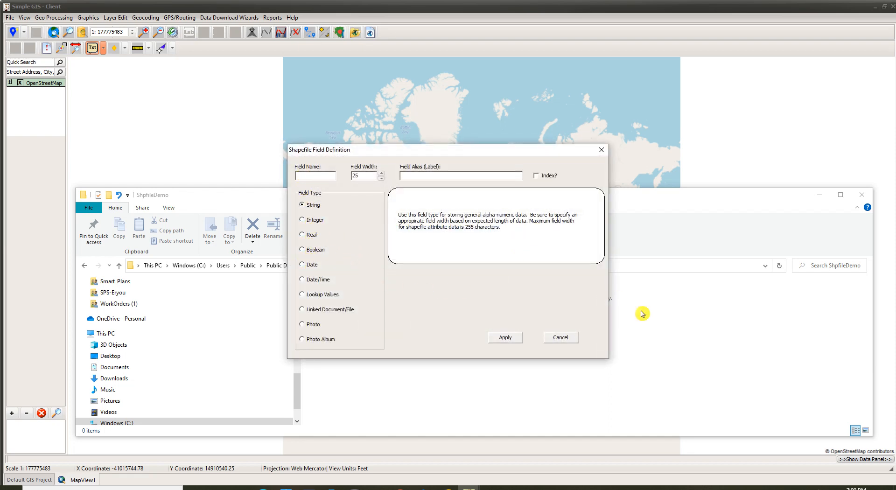
text(Insp_Date)
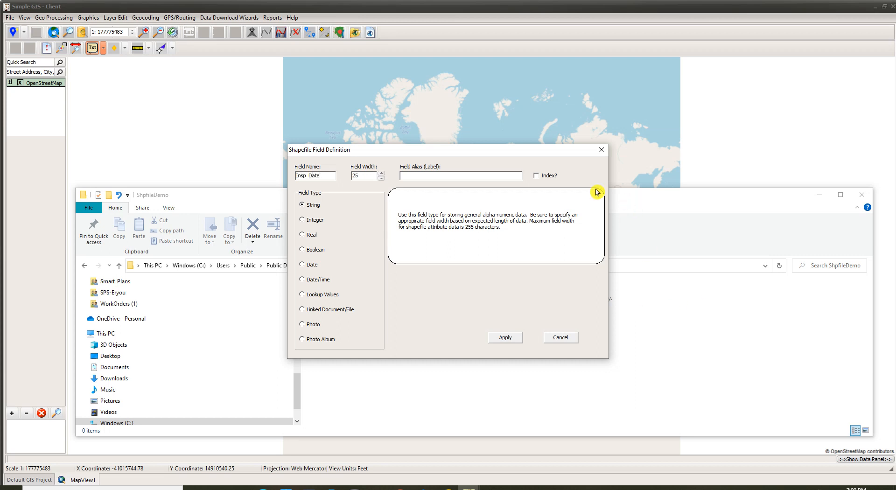
click(403, 175)
text(Pole Inspection Date)
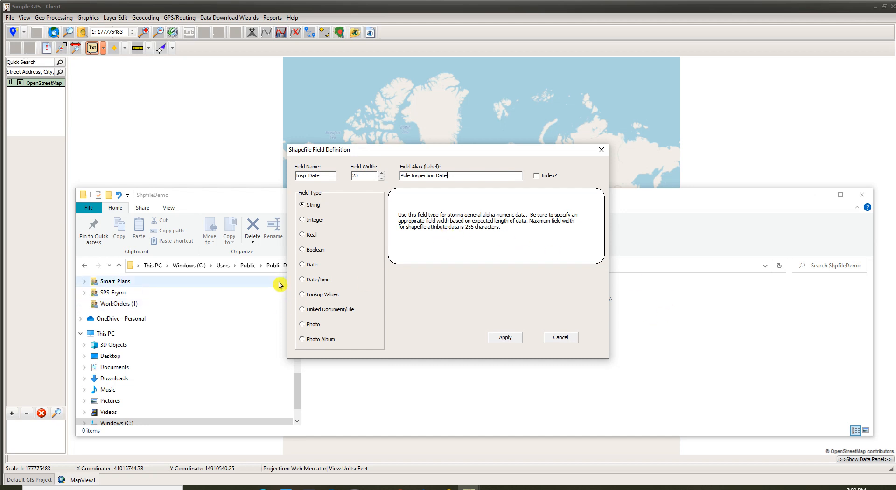
click(311, 265)
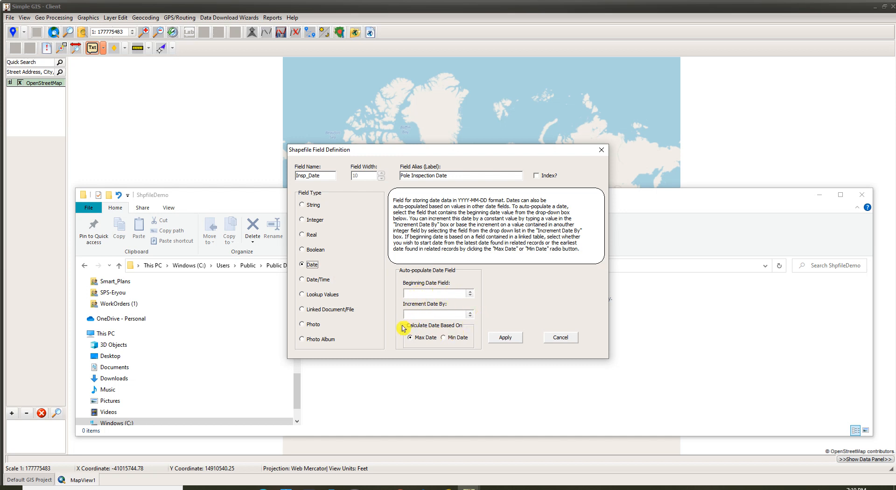
click(447, 316)
text(30)
click(472, 317)
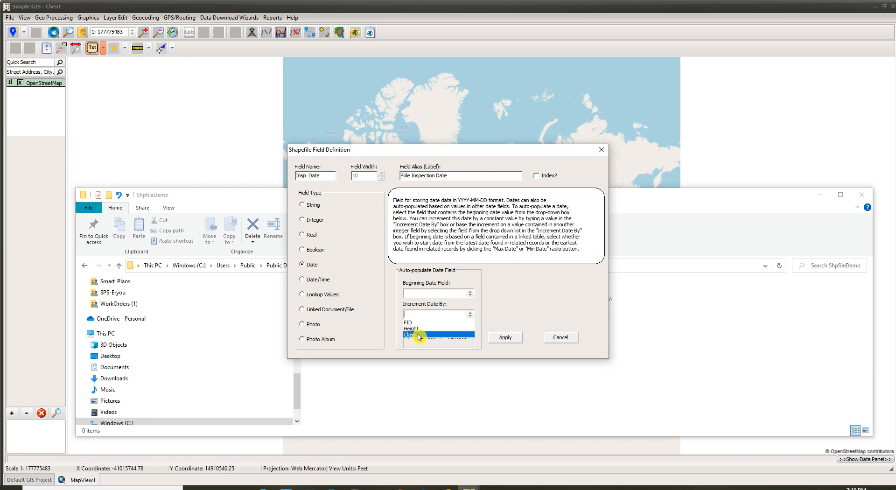
click(498, 315)
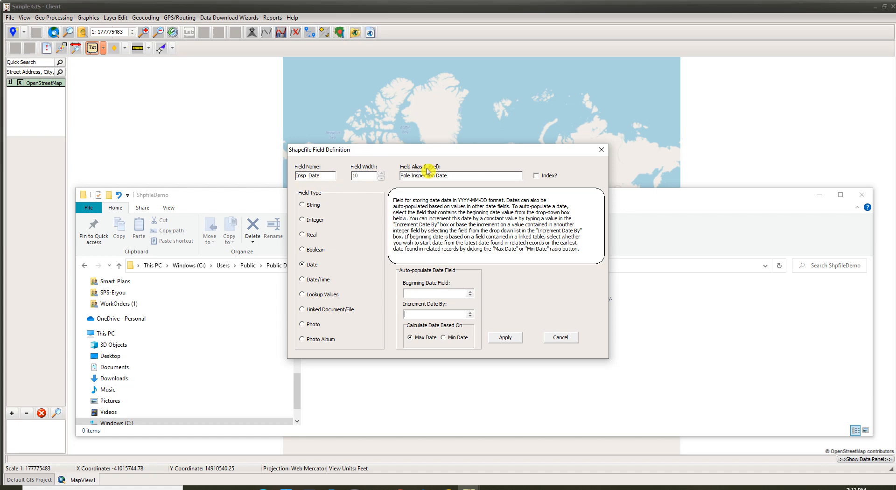
click(502, 340)
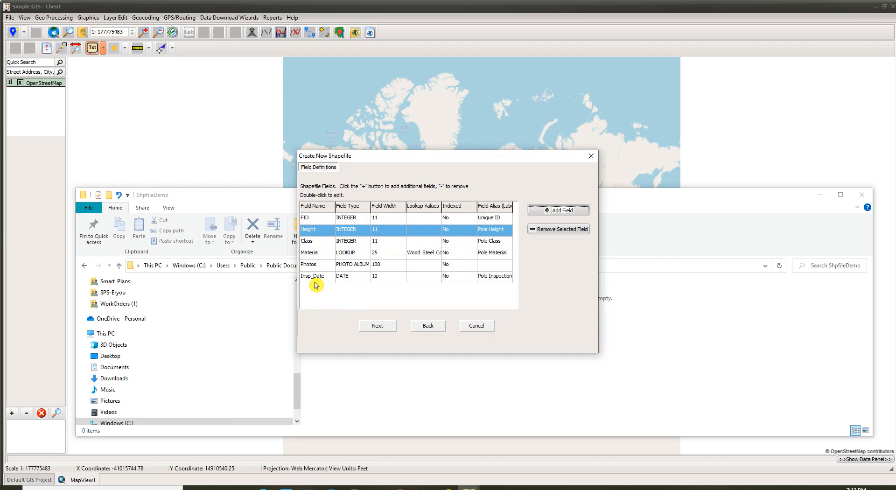
Step: Add a date field named Next_Insp with the alias Next Inspection Due, auto-populated from Insp_Date with an increment of 365
click(555, 210)
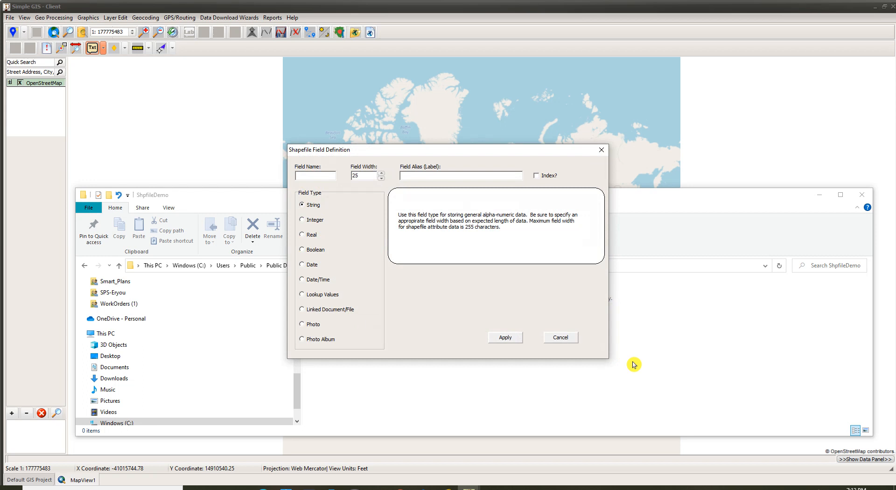
text(Next_Insp)
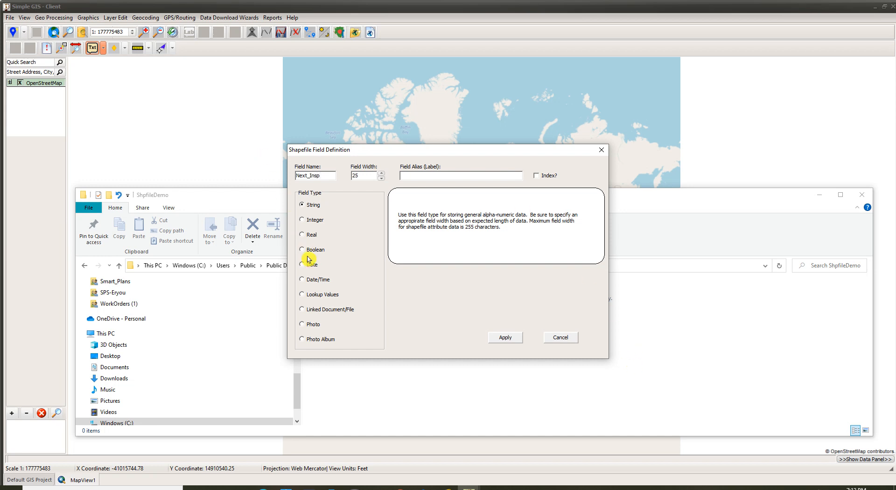
click(310, 264)
click(435, 175)
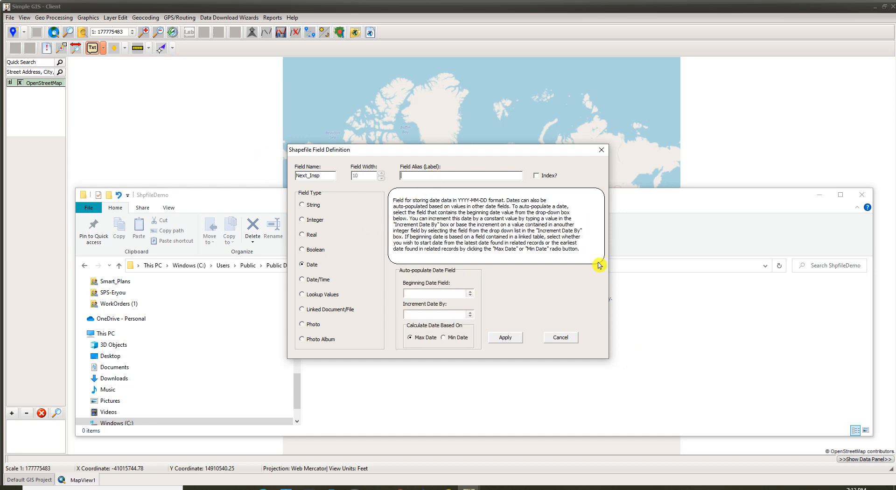
text(Next Inspection Due)
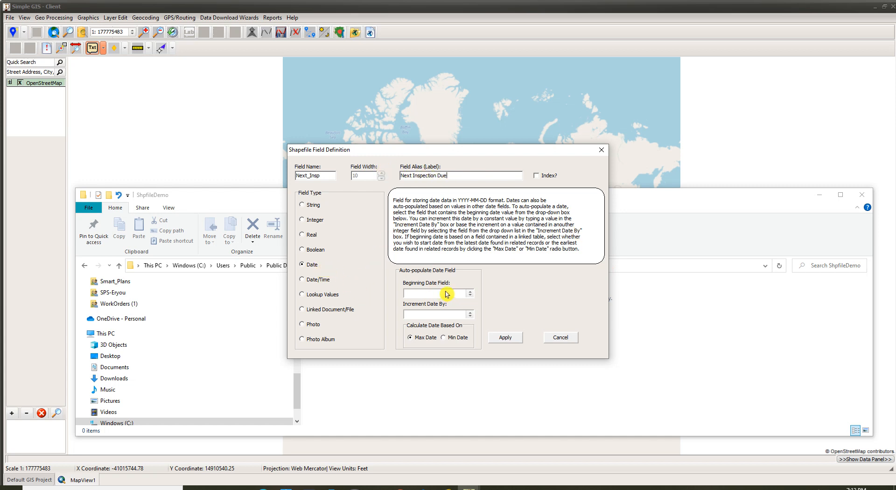
click(473, 294)
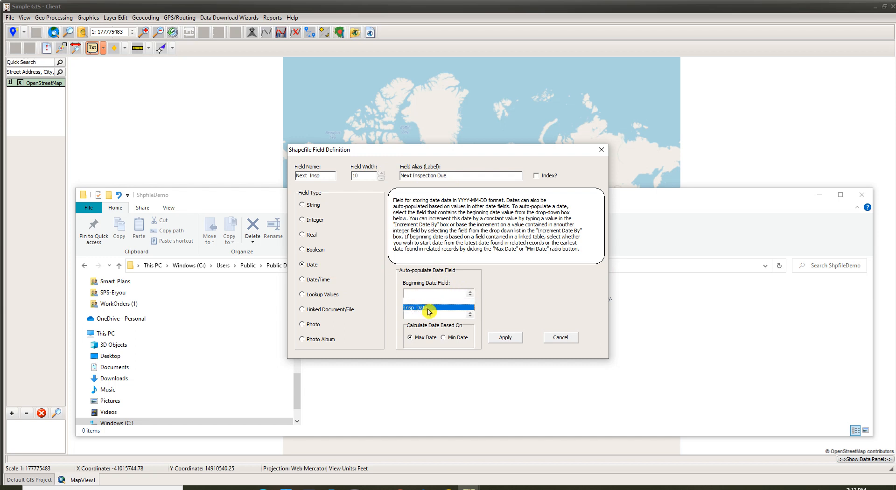
click(428, 309)
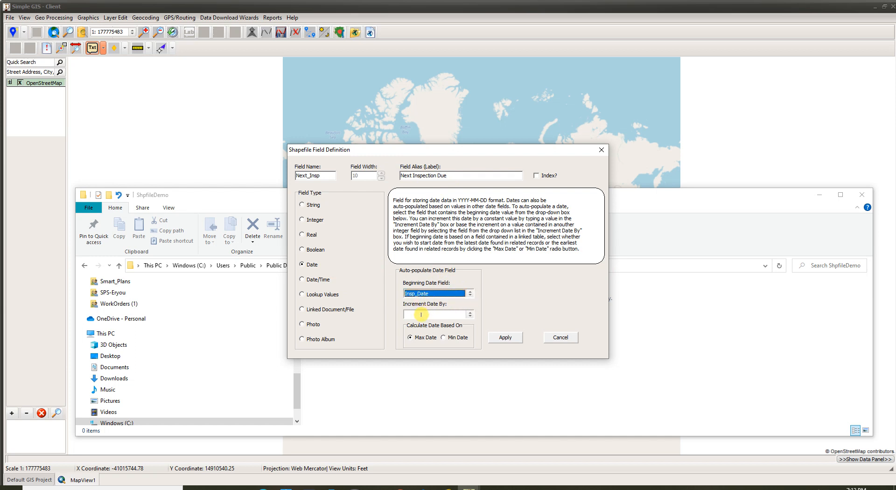
click(421, 315)
text(365)
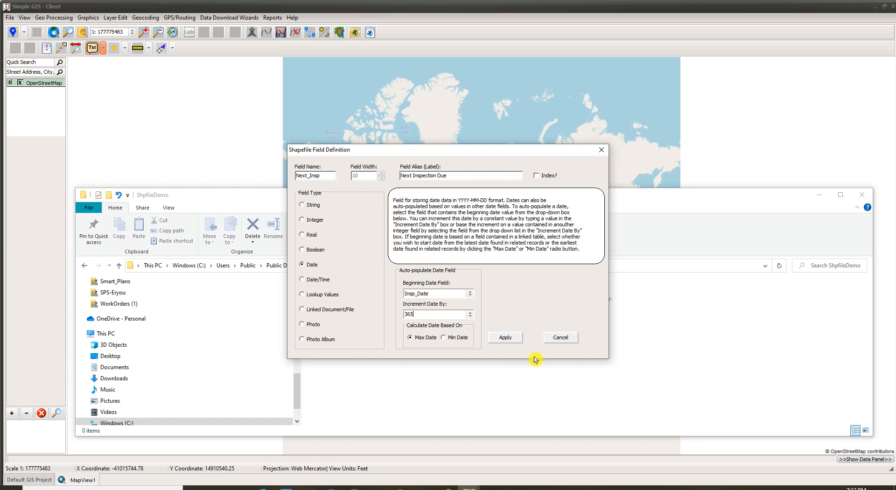
click(505, 339)
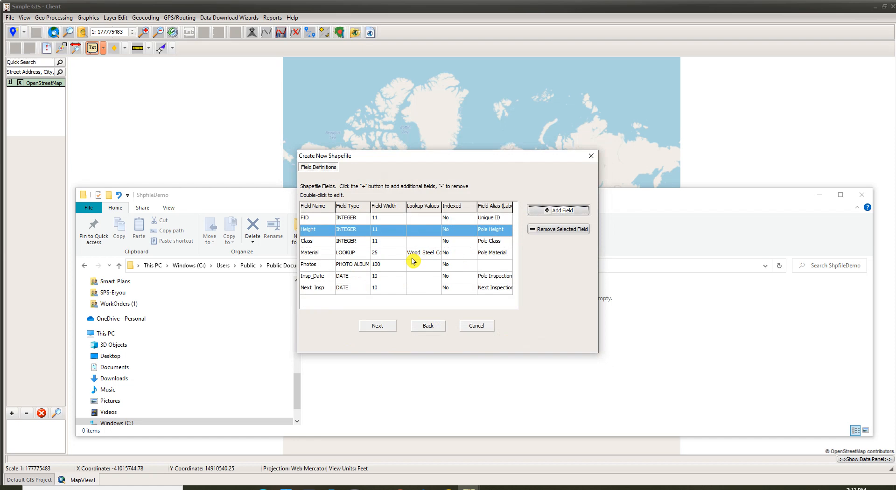
Step: Finish the shapefile's field definitions and start a new linked table named assemblies
click(378, 325)
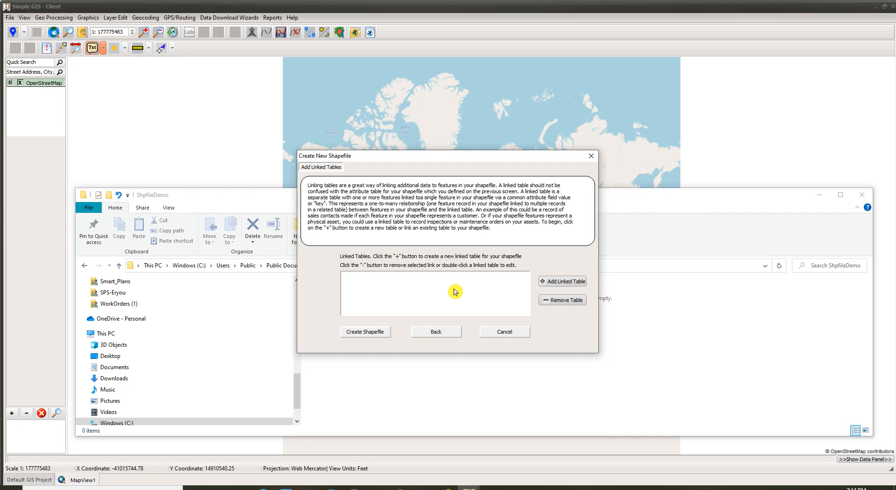
click(569, 283)
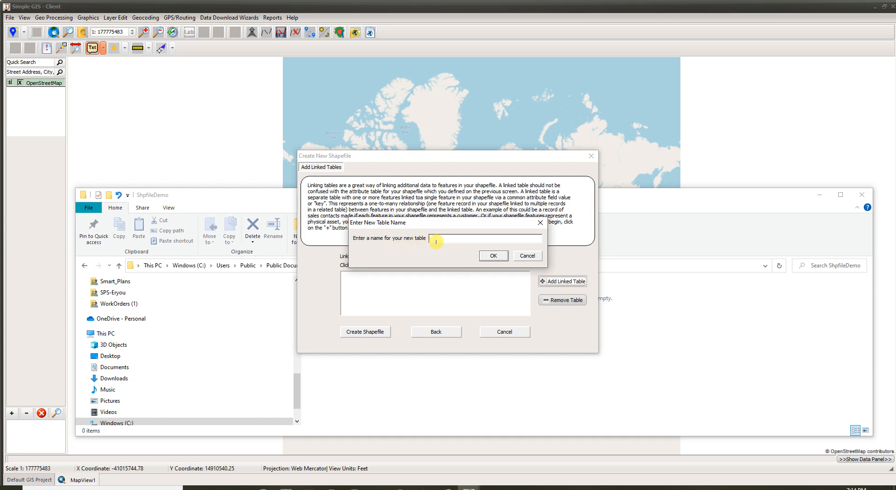
text(assemblies)
click(491, 257)
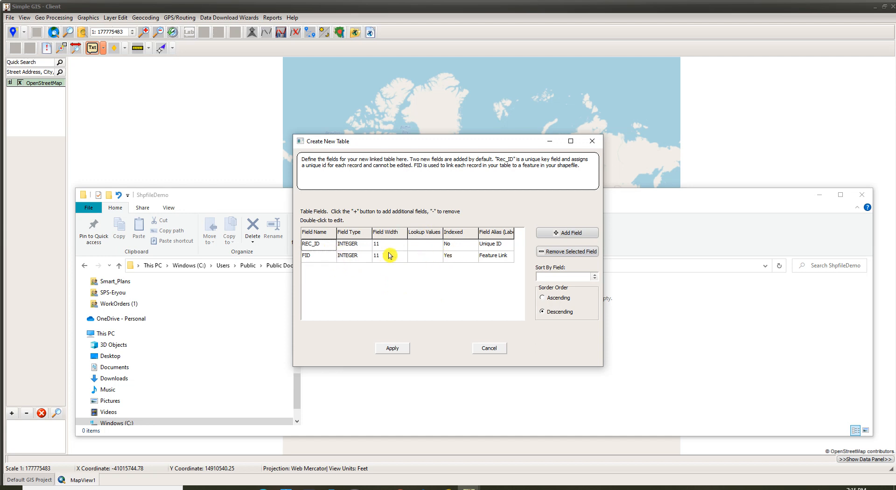
Step: Add a string field named Unit_No to the linked table, with an alias for the assembly unit number
click(566, 236)
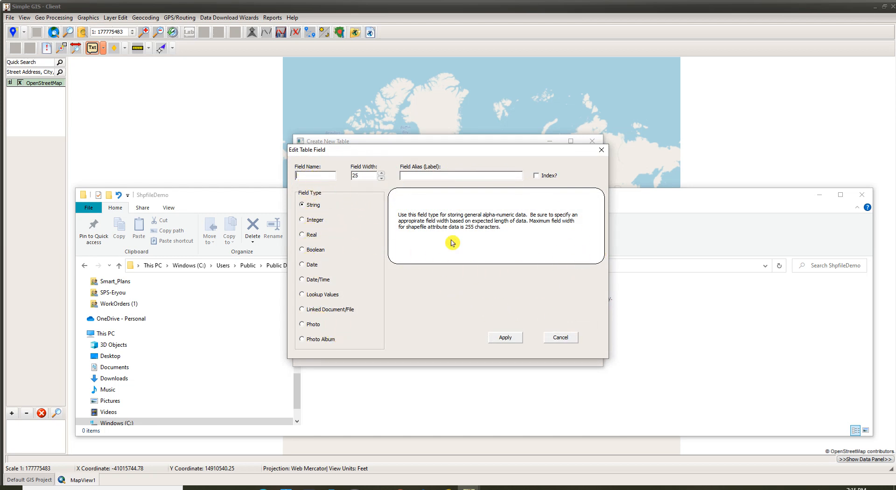
text(Unit_No)
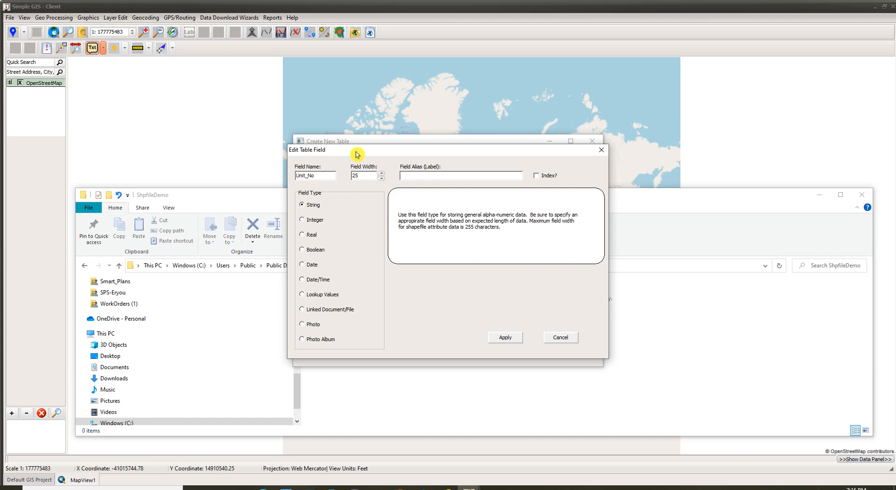
click(405, 175)
text(Assembly Unit N)
click(499, 339)
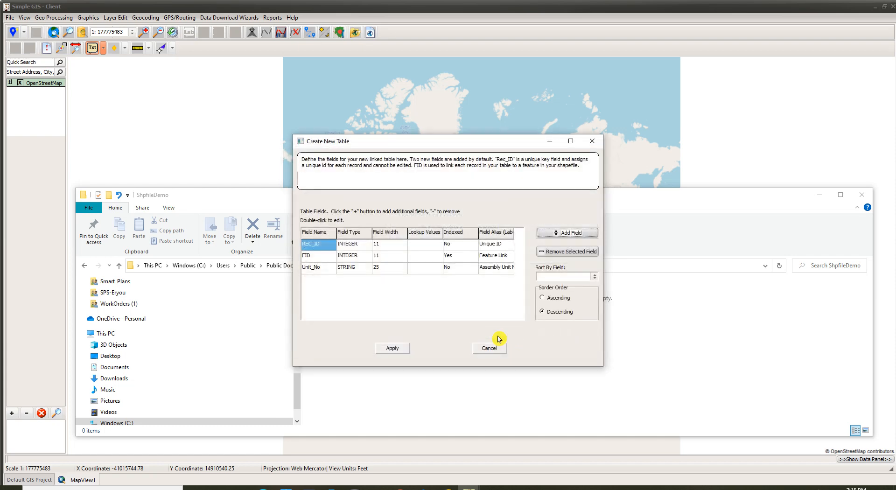
Step: Add a string field named Desc, 100 characters wide, with the alias Assembly Description to the linked table
click(544, 237)
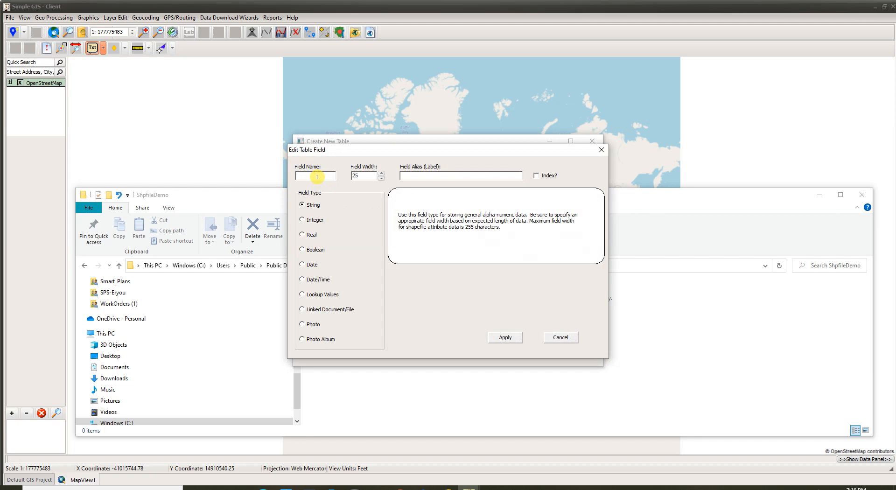
text(Desc)
double_click(364, 176)
text(100)
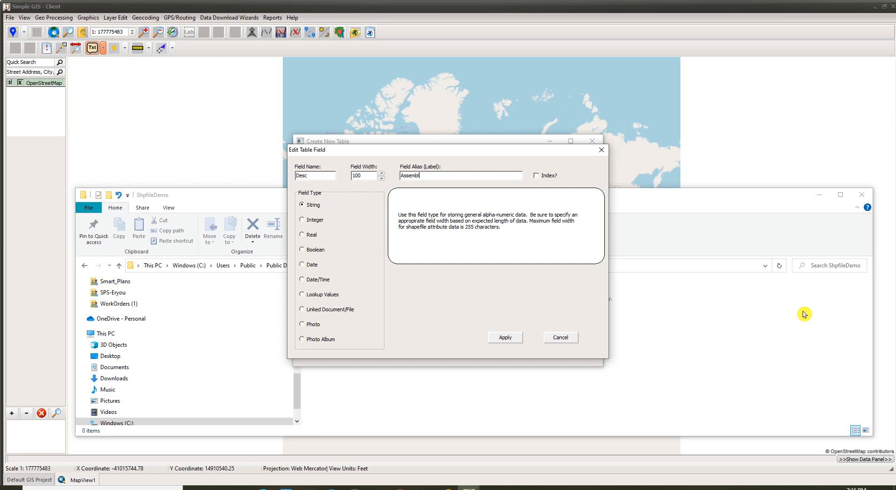
text(scription)
click(505, 337)
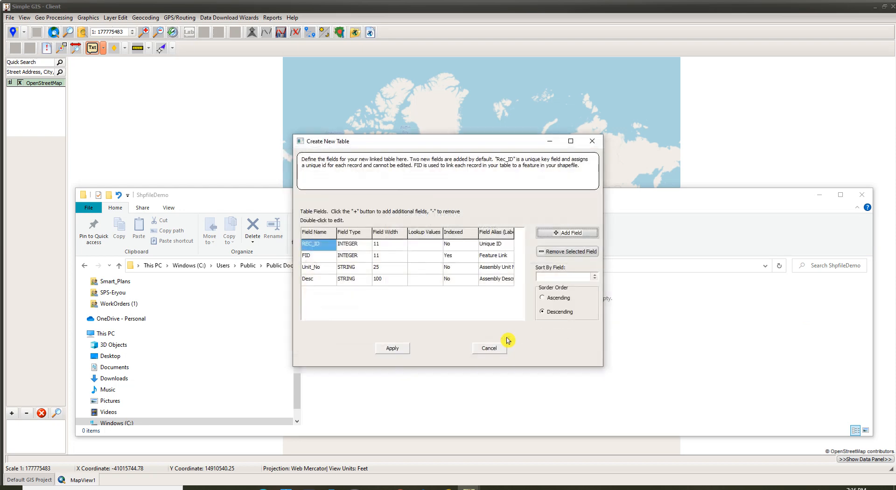
Step: Add an integer field named Qtr with the alias Assembly Quantity to the linked table
click(556, 233)
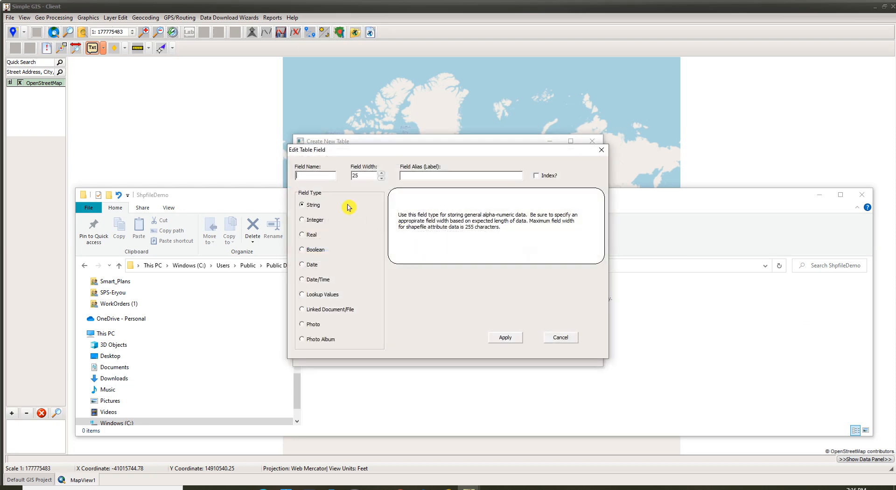
click(322, 175)
text(Qtr)
click(309, 220)
click(409, 177)
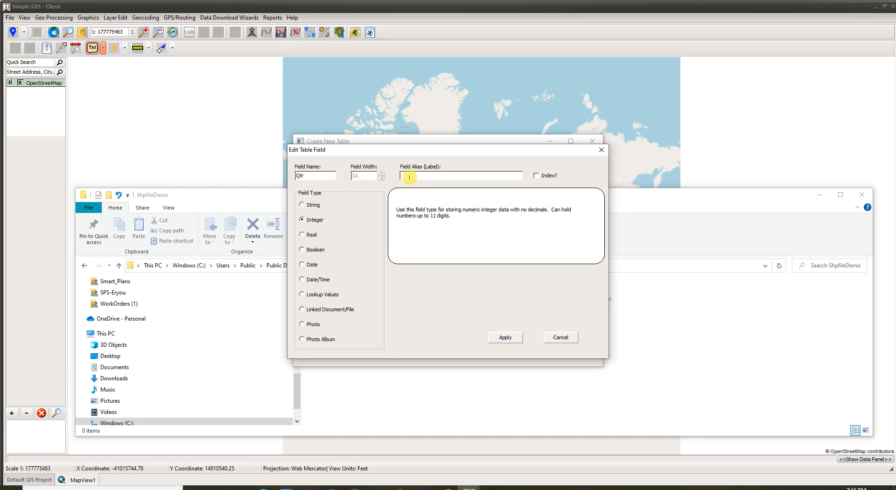
text(Assembly Quantity)
click(506, 339)
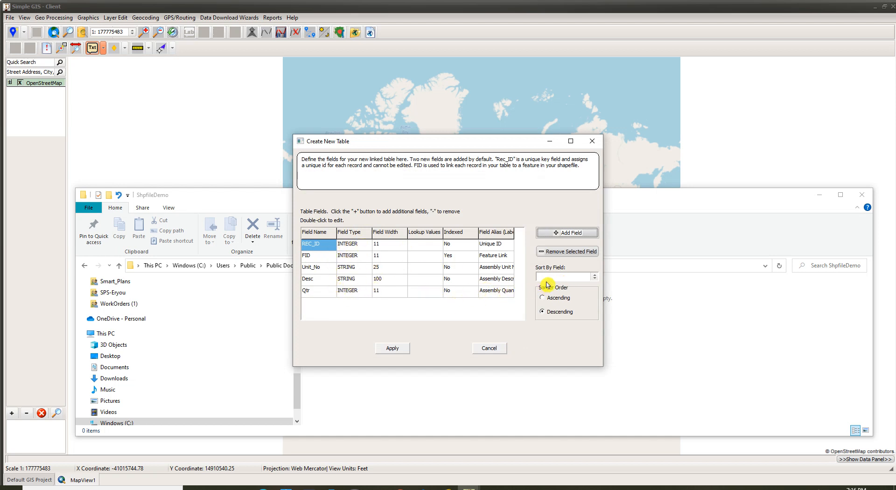
Step: Apply the linked table definition with a blank sort field, and reopen the ASSEMBLIES table to review its fields without editing
click(594, 278)
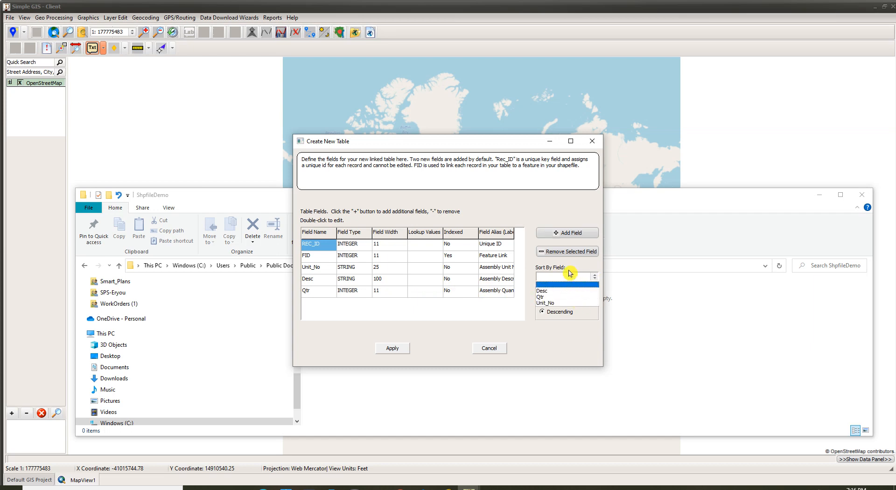
click(573, 267)
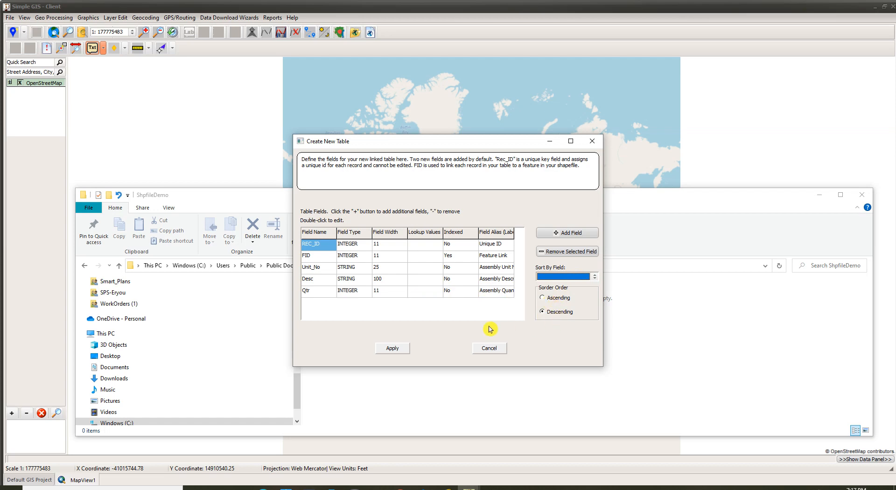
click(398, 353)
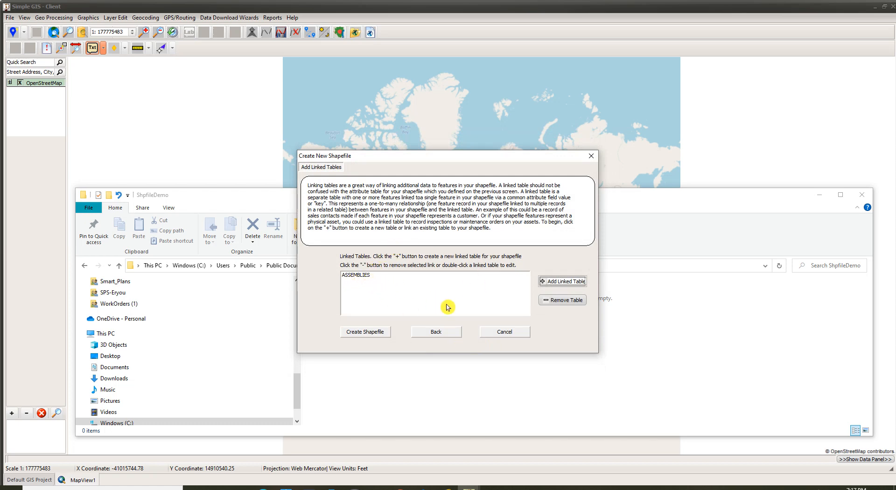
double_click(365, 280)
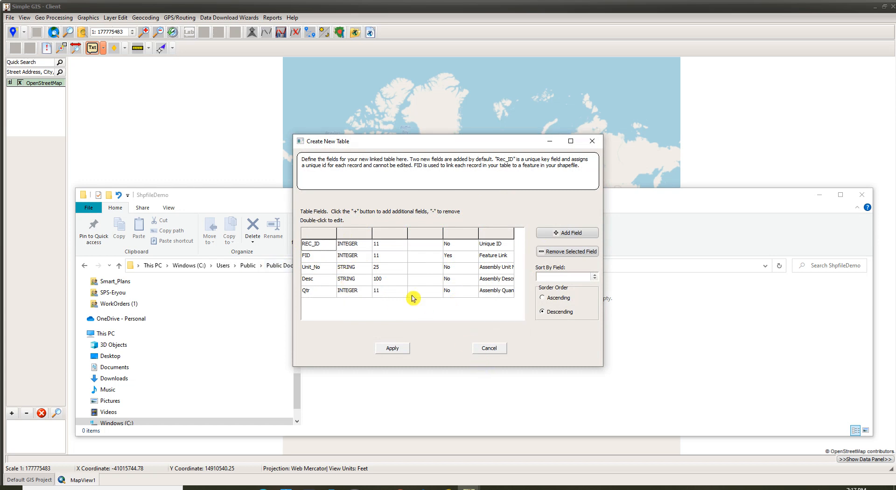
click(490, 353)
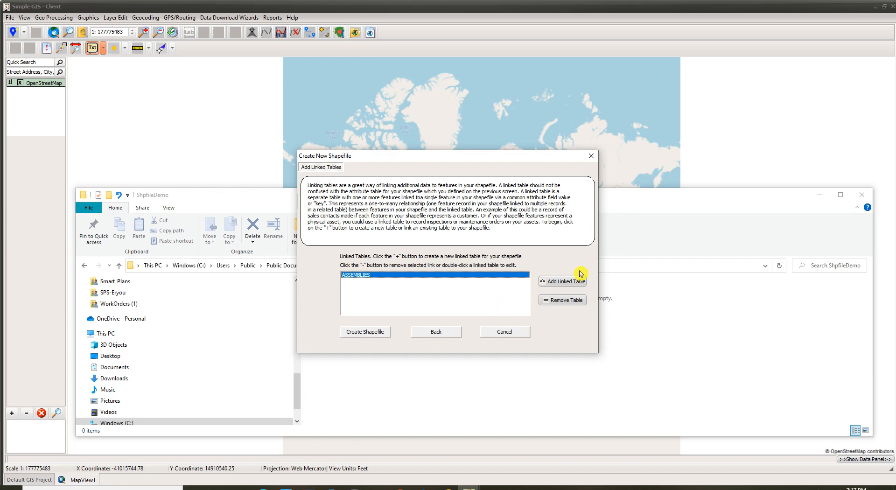
Step: Minimize the ShpfileDemo folder window and create the shapefile with its ASSEMBLIES linked table
click(820, 201)
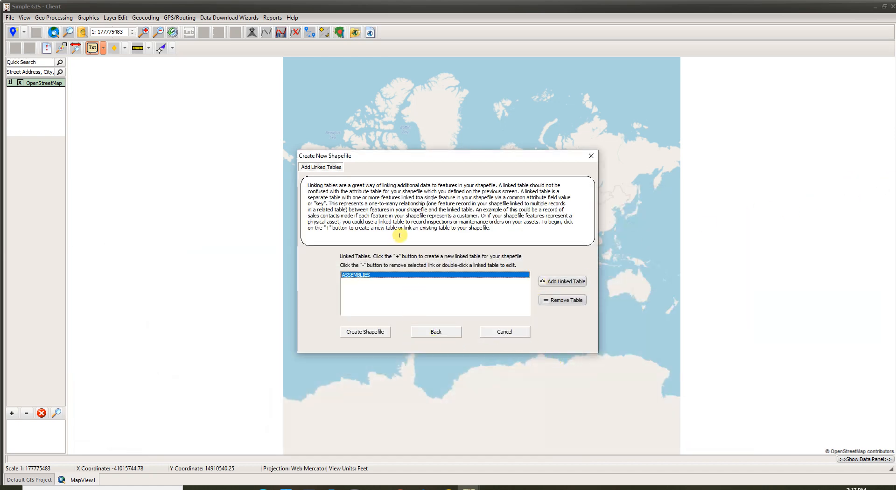
click(365, 333)
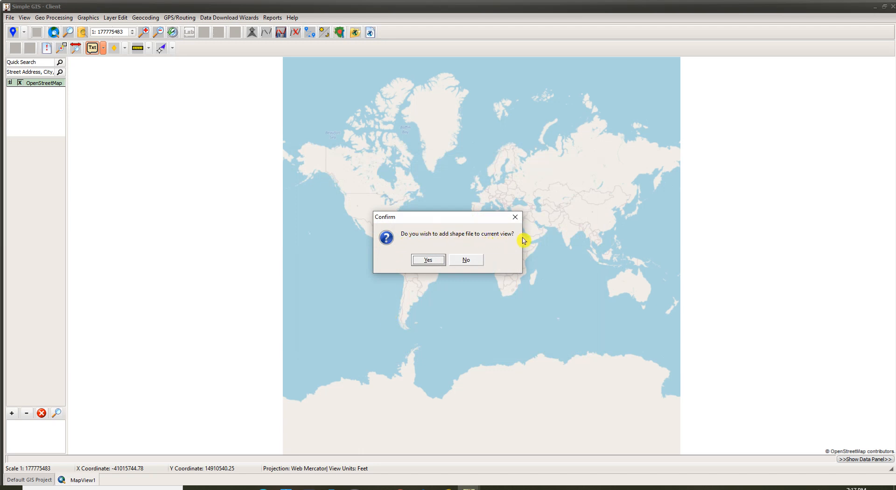
Step: Add the new shapefile to the current view and change its point symbol to a blue circle
click(427, 264)
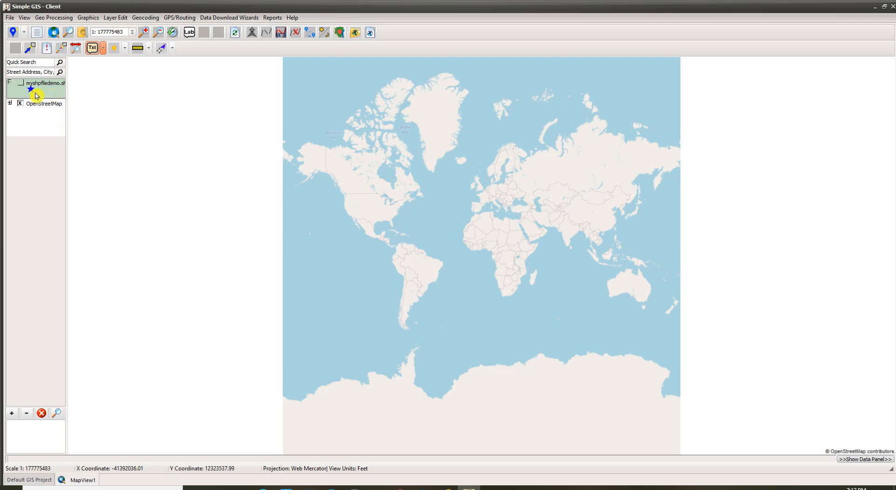
double_click(36, 96)
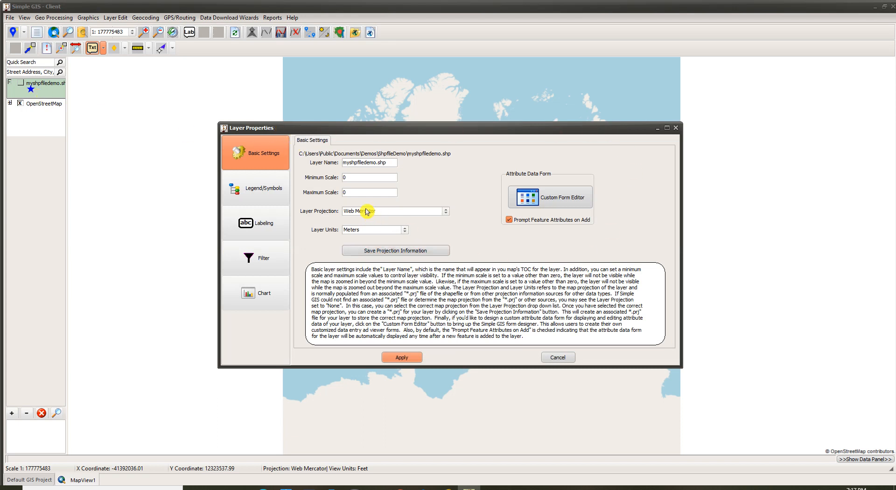
click(257, 193)
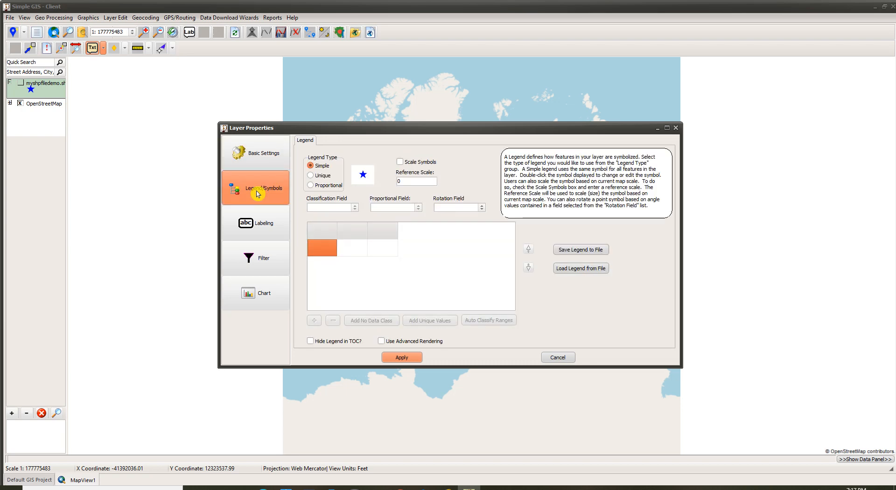
double_click(363, 179)
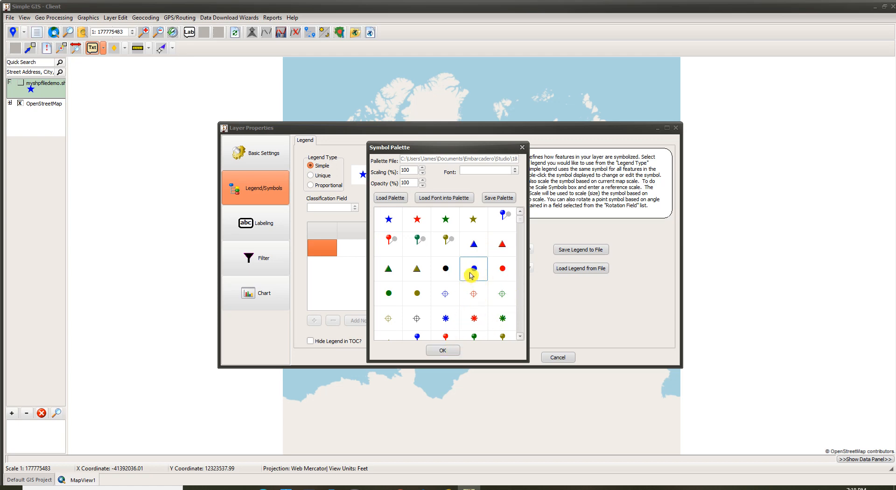
click(449, 355)
click(413, 356)
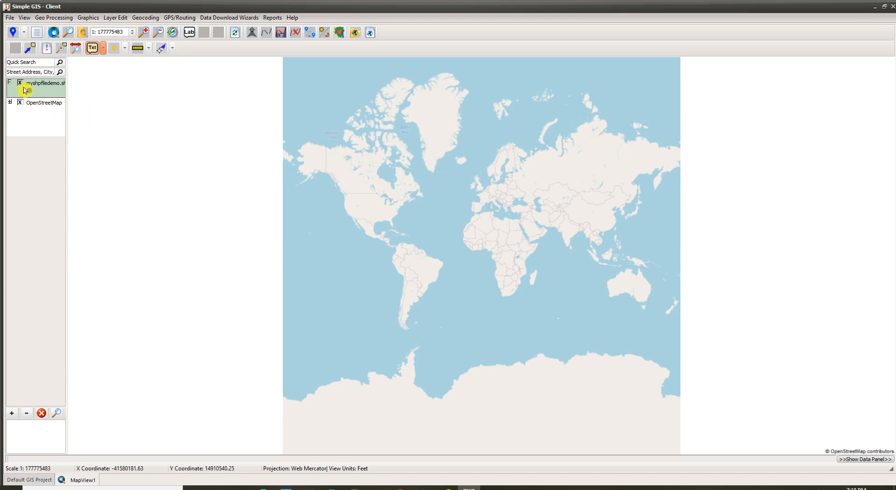
Step: Turn on editing for the myshpfiledemo layer and add a point feature near Jess Anderson Road, northwest of Fayetteville
click(60, 48)
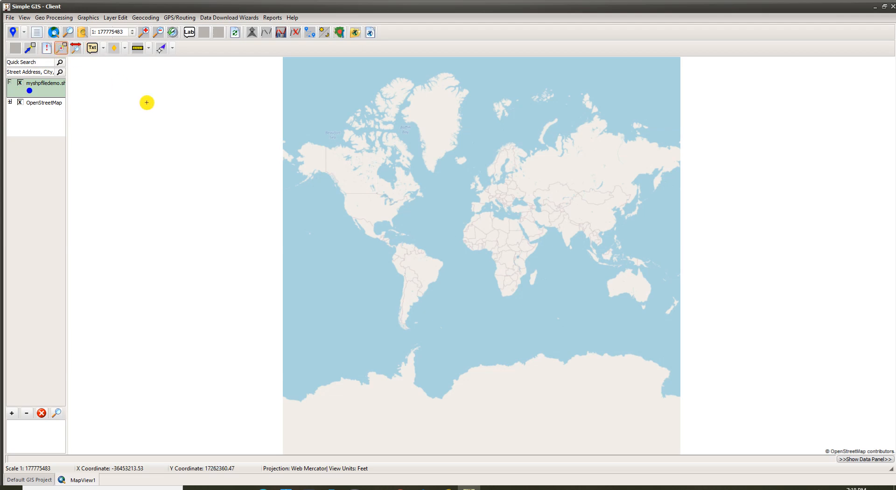
drag(371, 208, 388, 217)
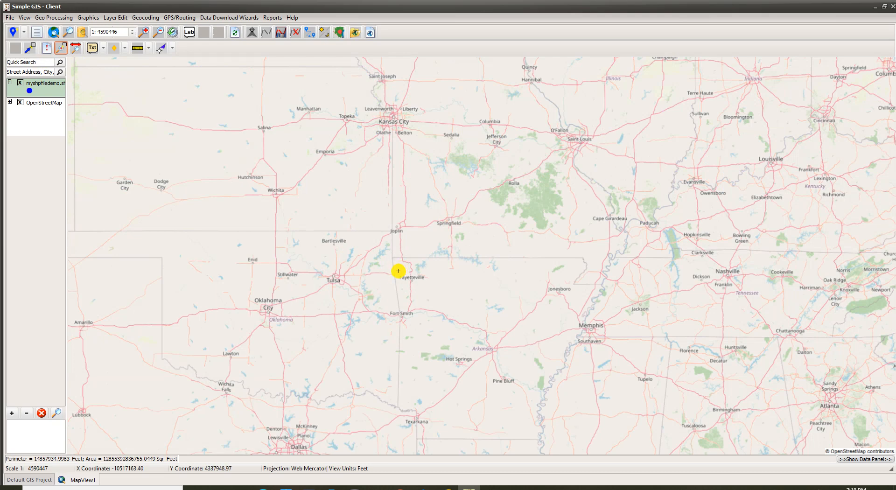
drag(403, 271, 423, 286)
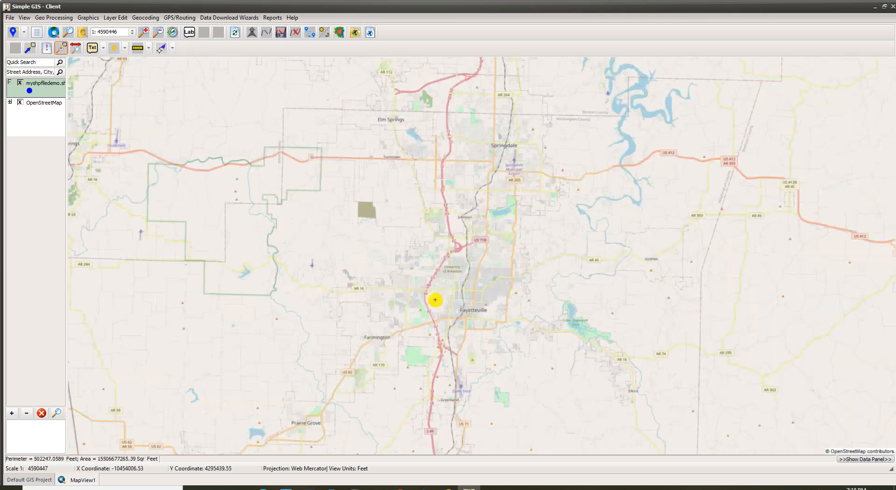
drag(360, 251, 416, 294)
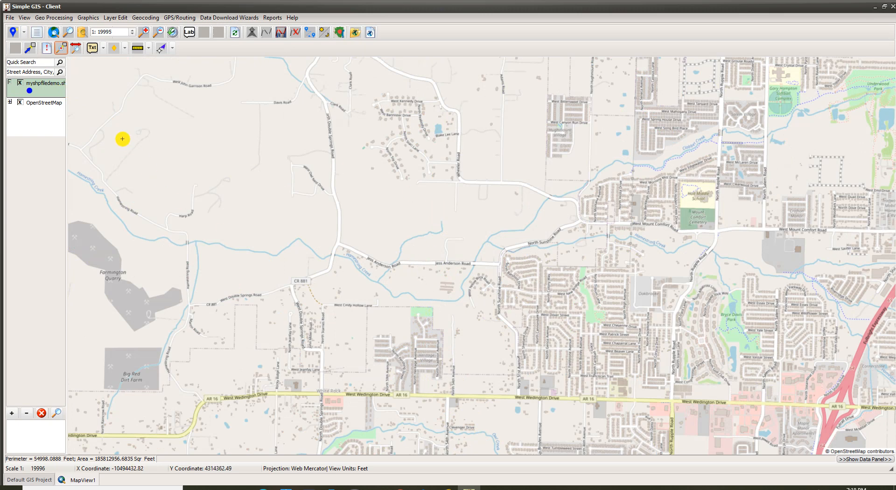
right_click(48, 96)
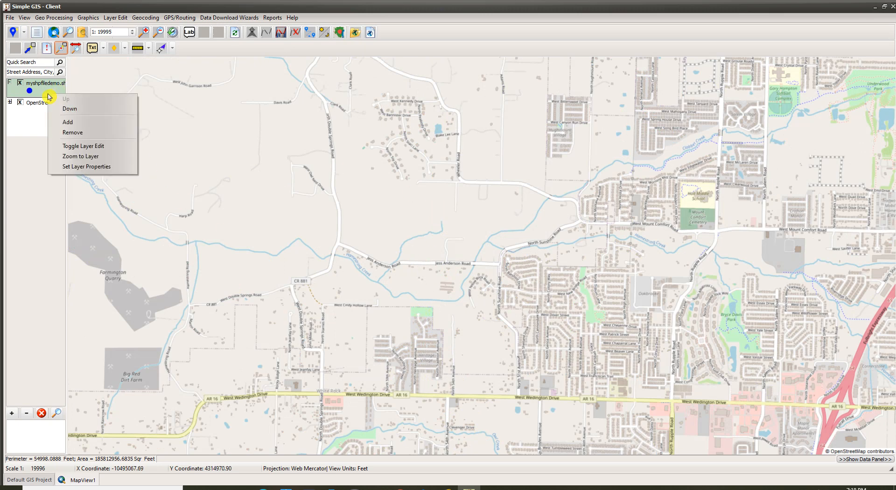
click(70, 147)
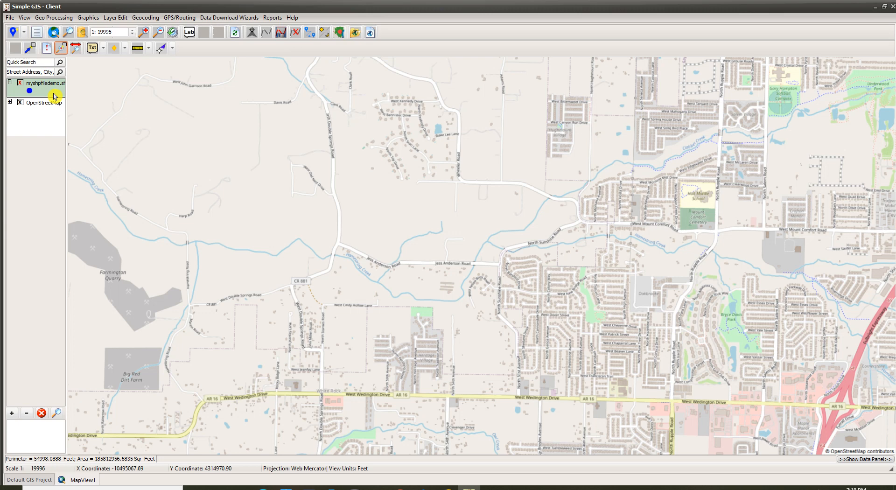
click(172, 48)
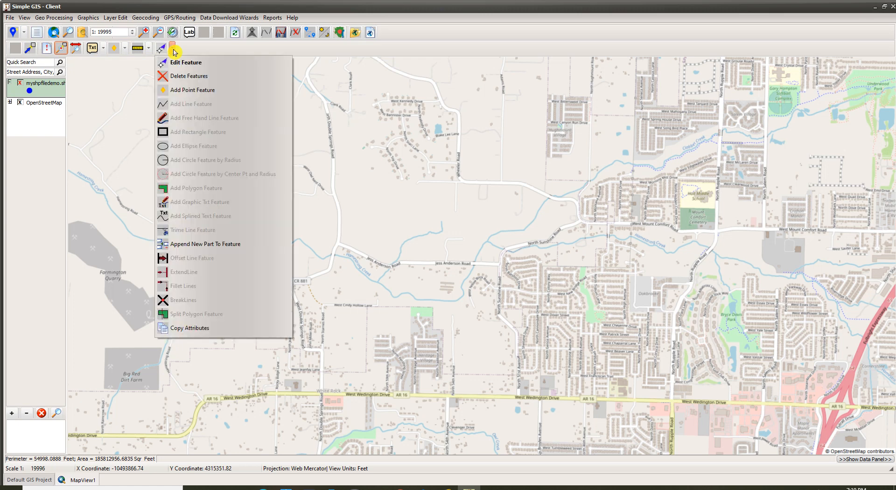
click(209, 93)
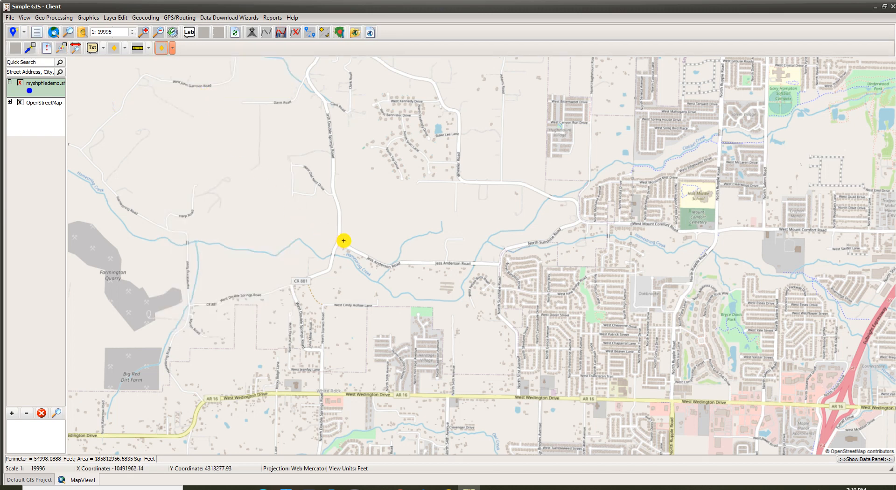
click(472, 245)
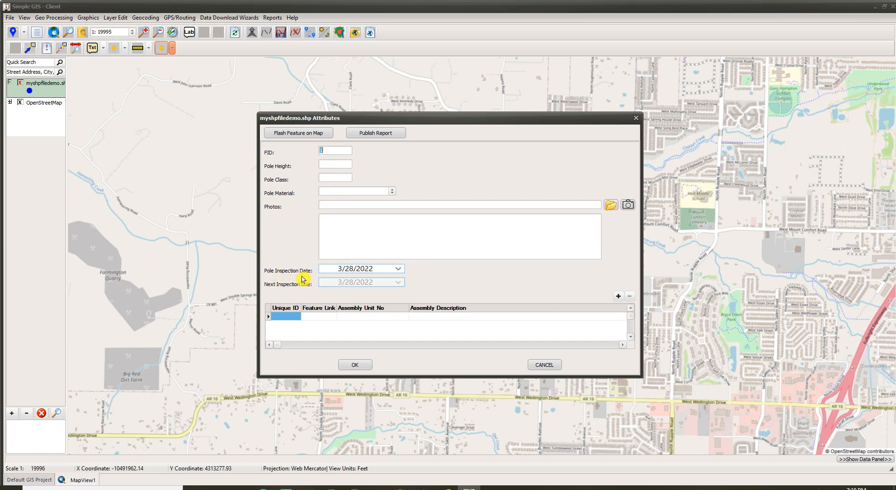
Step: Set the new pole's inspection date to 3/30/2022, its height to 45 and its class to 5
click(398, 269)
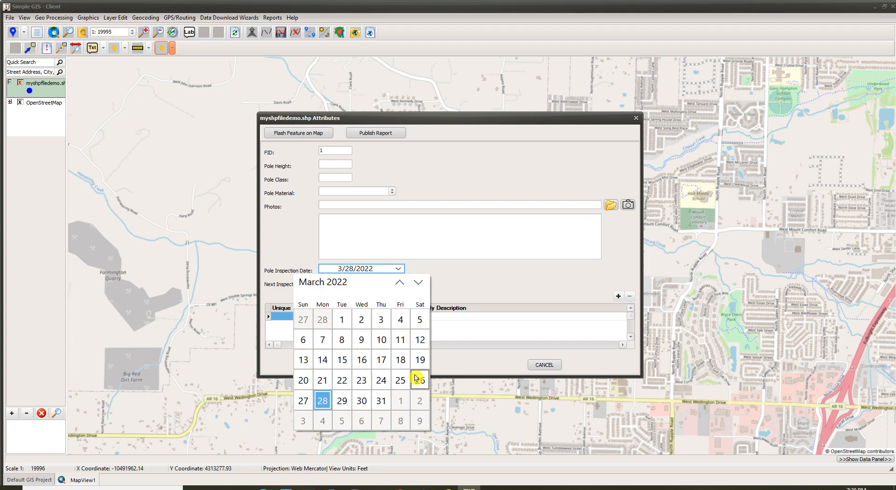
click(361, 401)
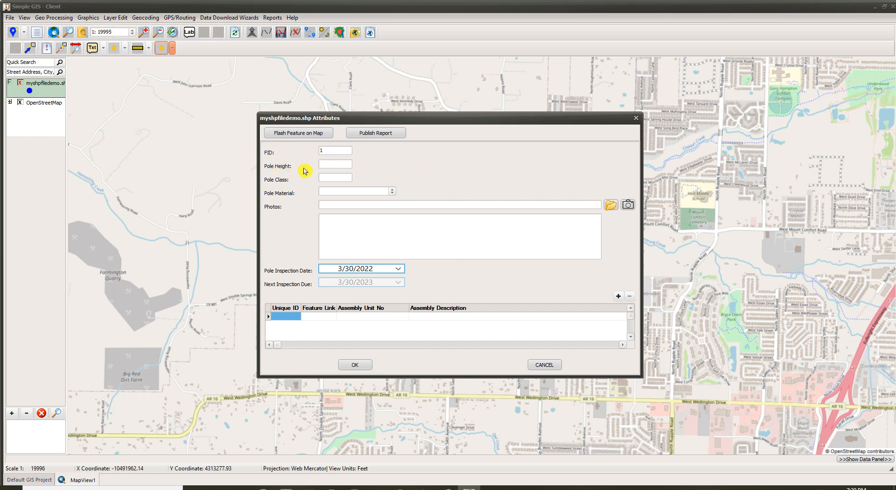
click(328, 162)
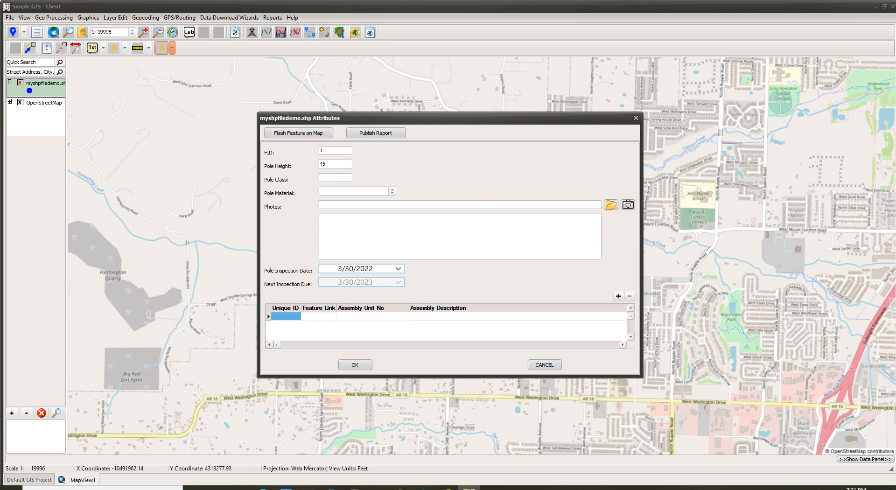
click(327, 177)
text(5)
Step: Choose Wood as the pole material, replace it with Fiberglass, and add Fiberglass to the material lookup list
click(392, 192)
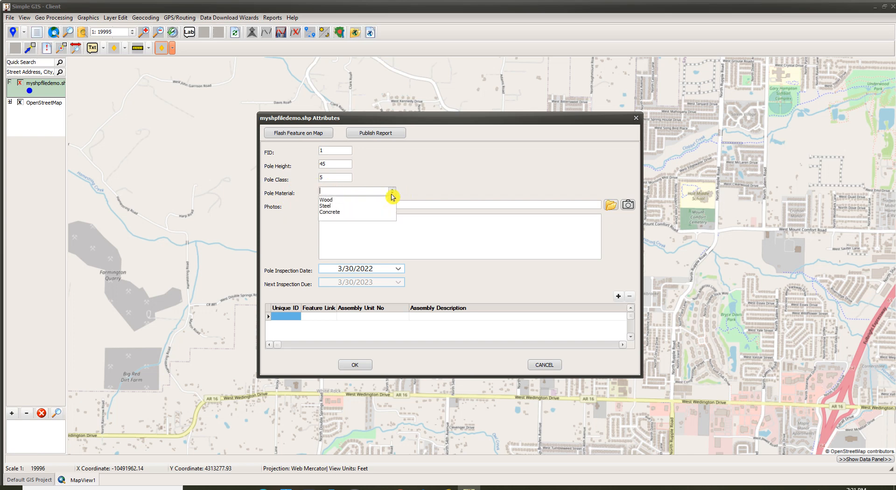
click(329, 200)
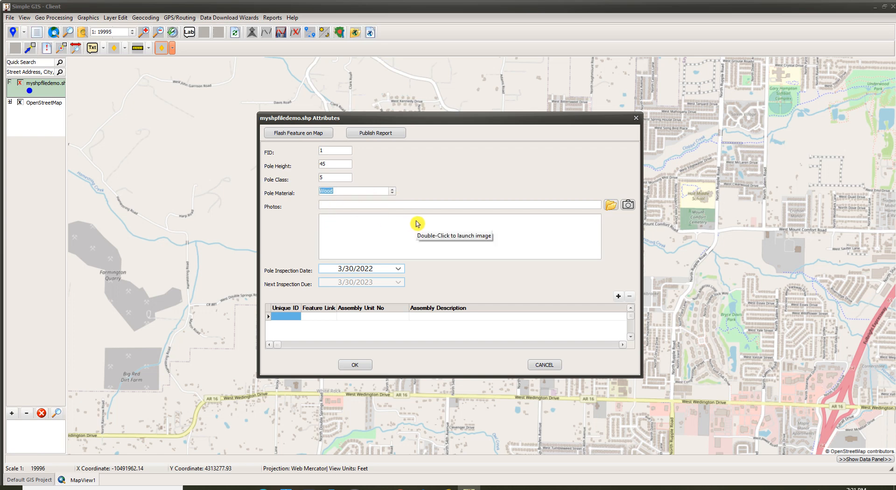
click(339, 190)
drag(339, 190, 304, 194)
text(Fiberglass)
click(358, 206)
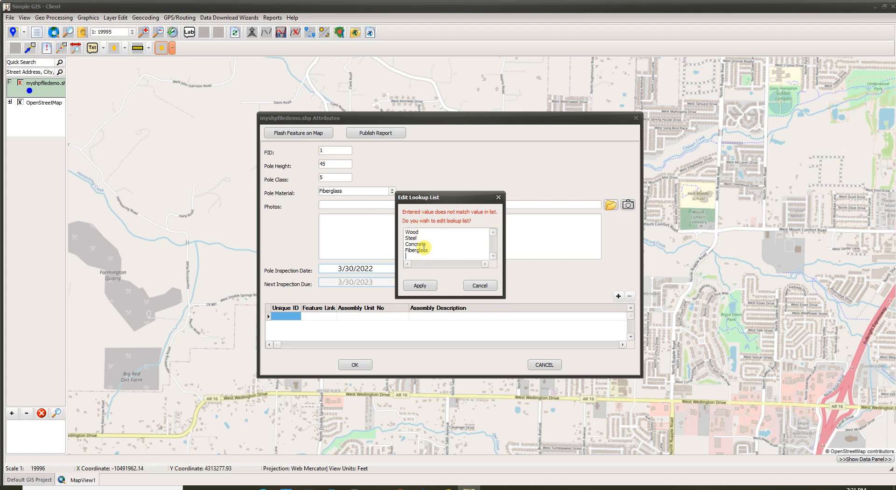
click(426, 286)
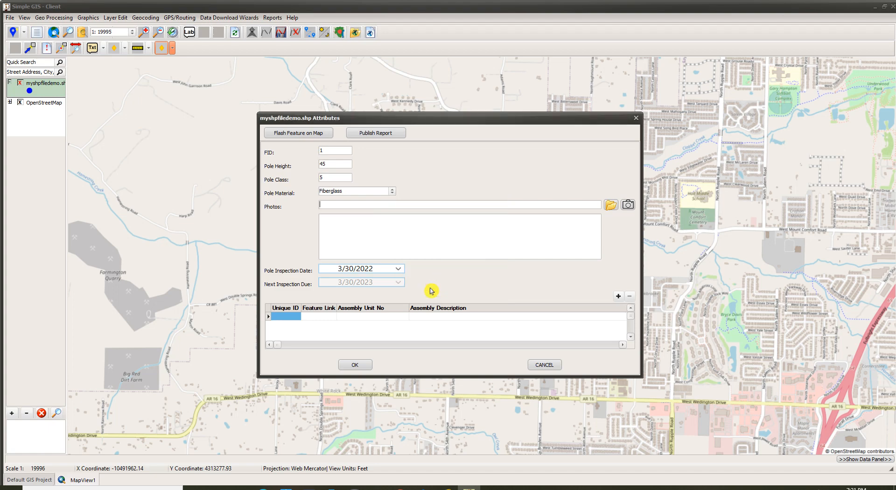
click(393, 192)
click(393, 193)
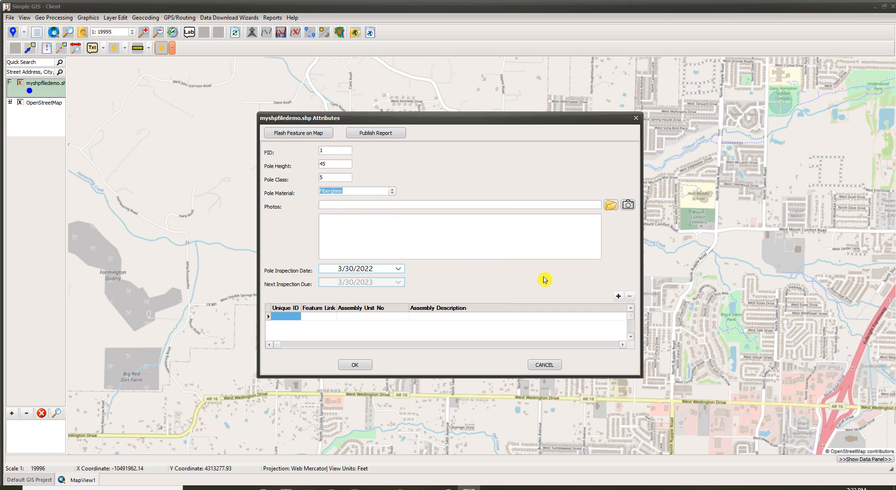
Step: Attach PoleTop.jpg from the Demos folder as the pole's photo and close the photo manager
click(388, 205)
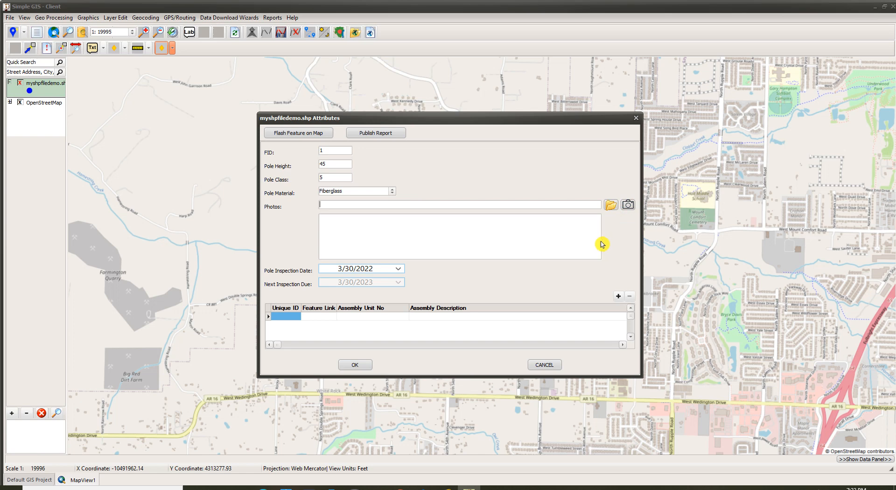
click(611, 206)
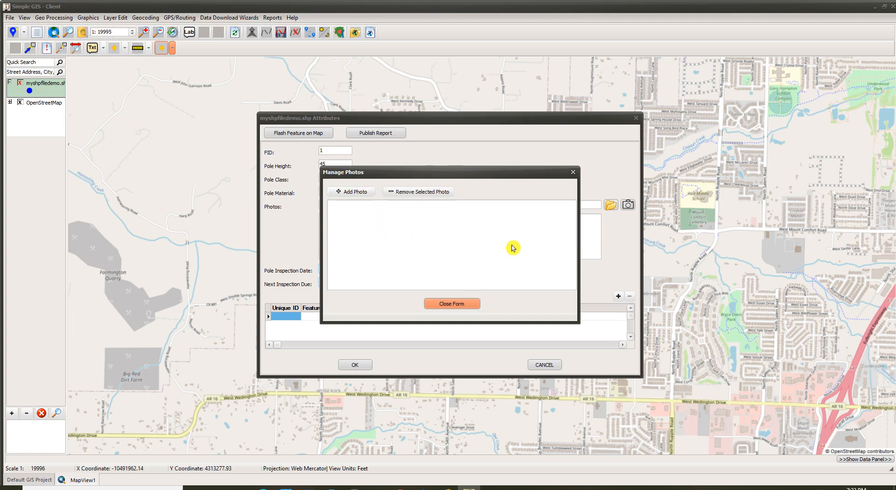
click(349, 195)
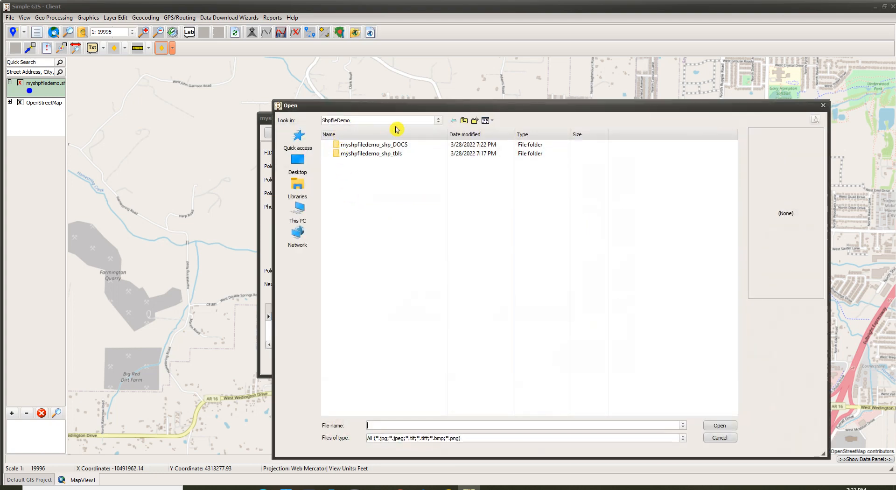
click(464, 120)
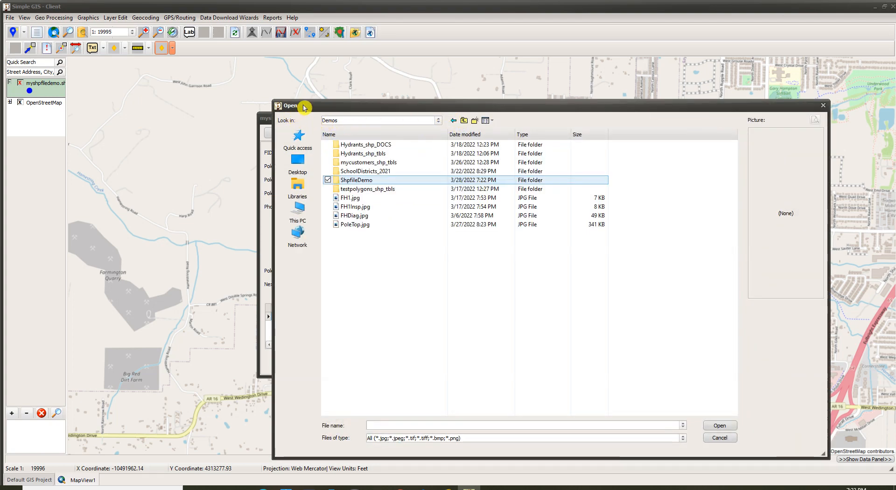
click(360, 120)
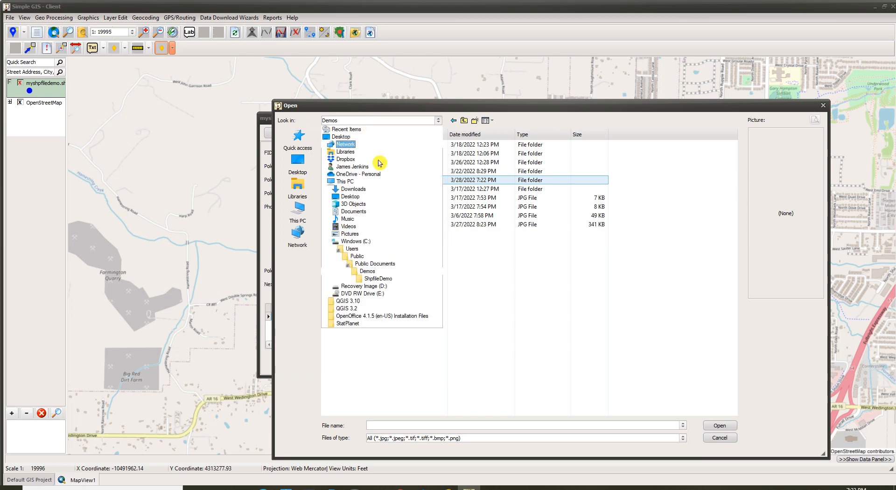
click(366, 271)
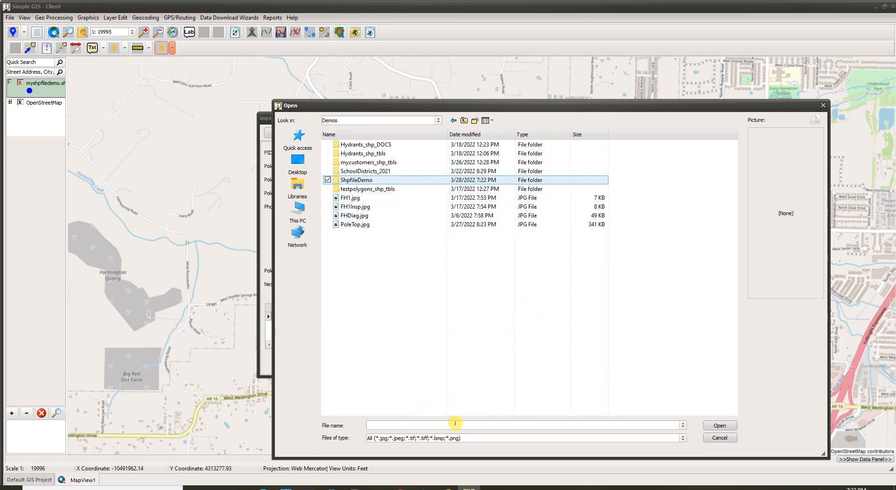
double_click(381, 226)
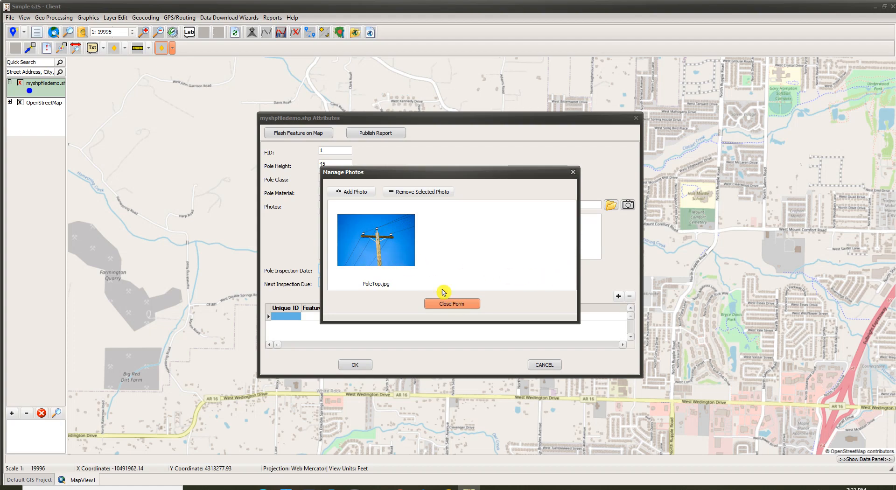
click(463, 309)
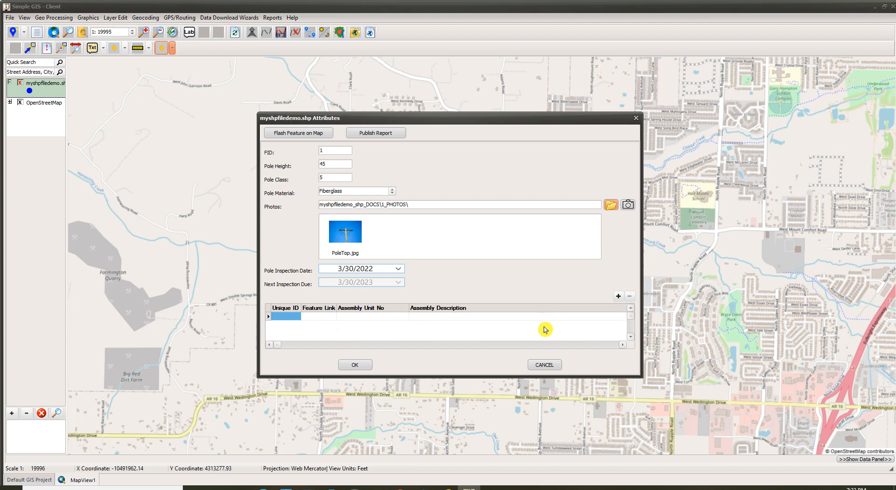
Step: Add an assembly record with unit number C1, description "Tangent 8 ft crossarm - 15 KV" and quantity 1, and reopen it for review
click(618, 298)
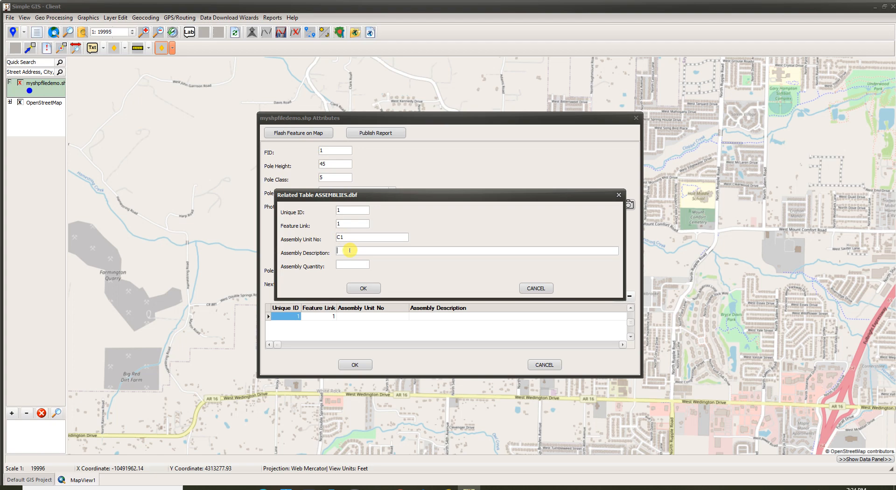
text(Tangent 8 ft crossarm - 15)
text(KV)
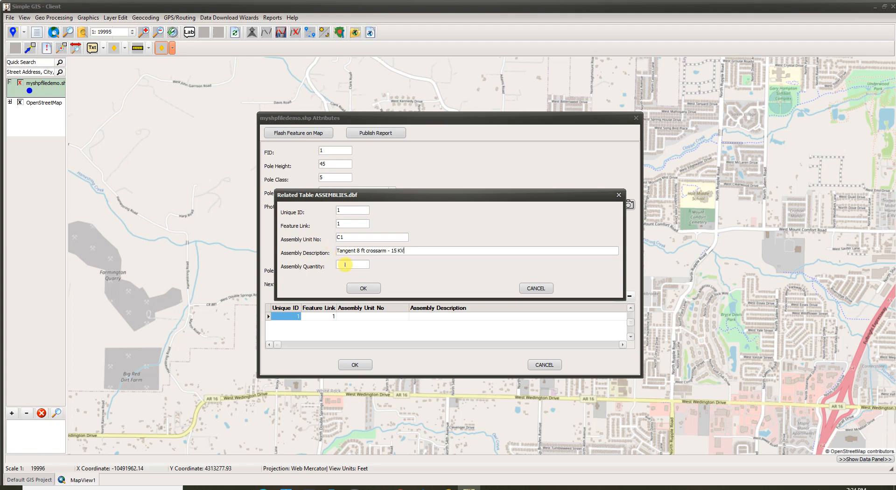
click(372, 289)
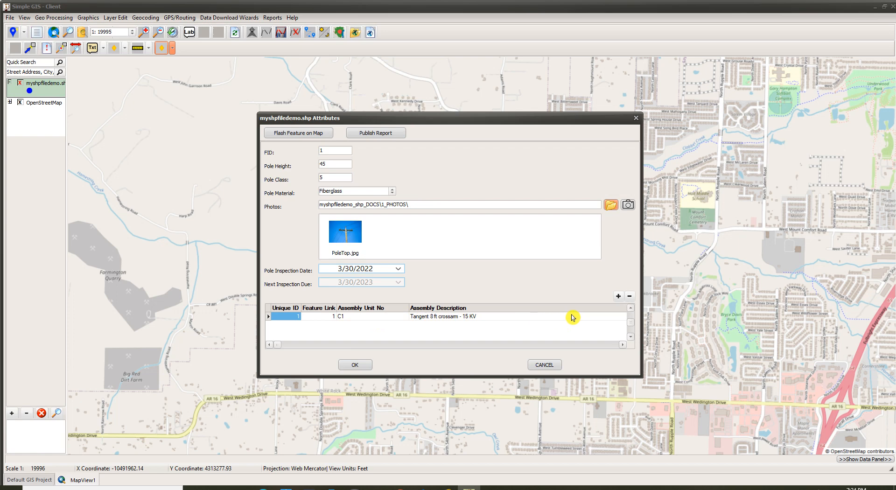
double_click(398, 320)
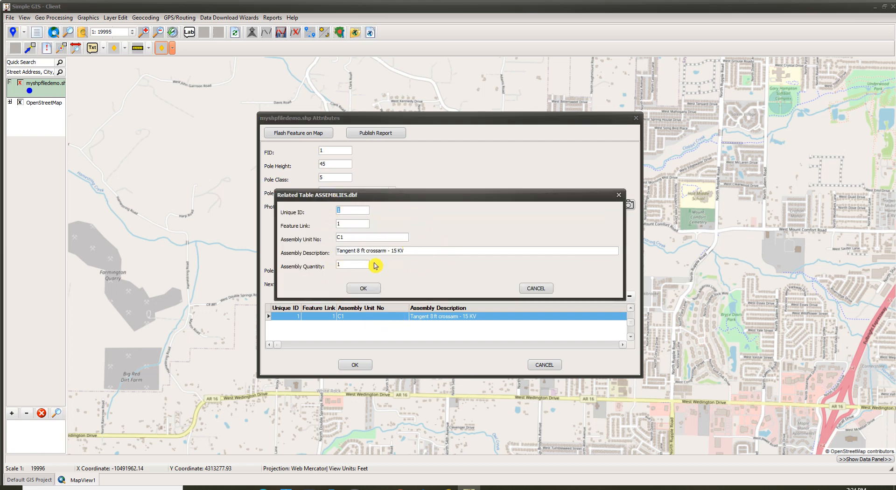
click(551, 294)
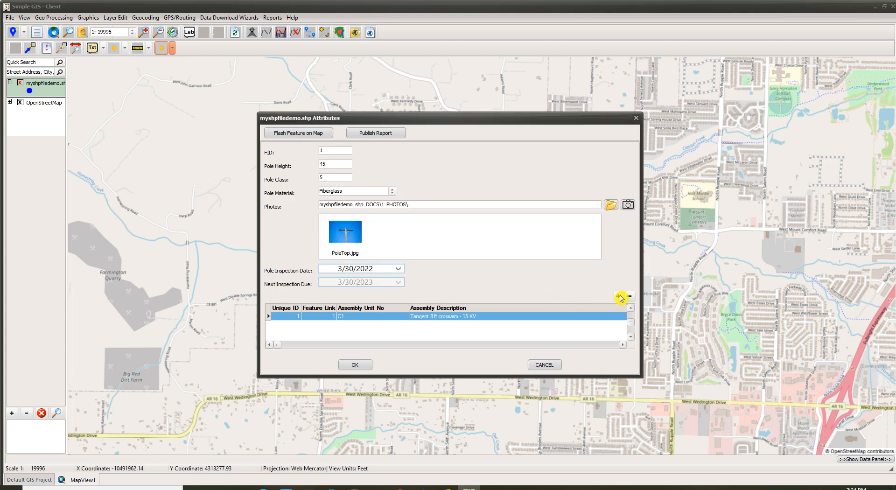
Step: Add an assembly record with unit number Guy-3/8, description "3/8" steel guy" and quantity 1
click(622, 295)
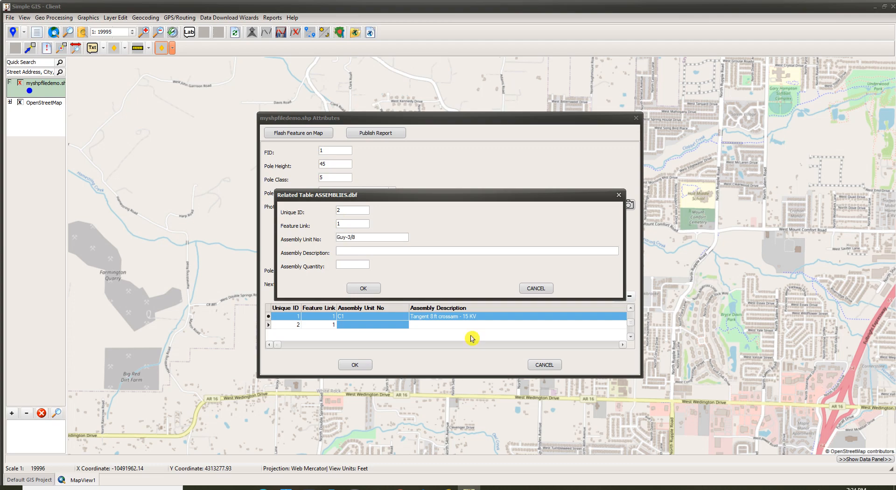
click(355, 252)
click(359, 264)
text(1)
click(364, 285)
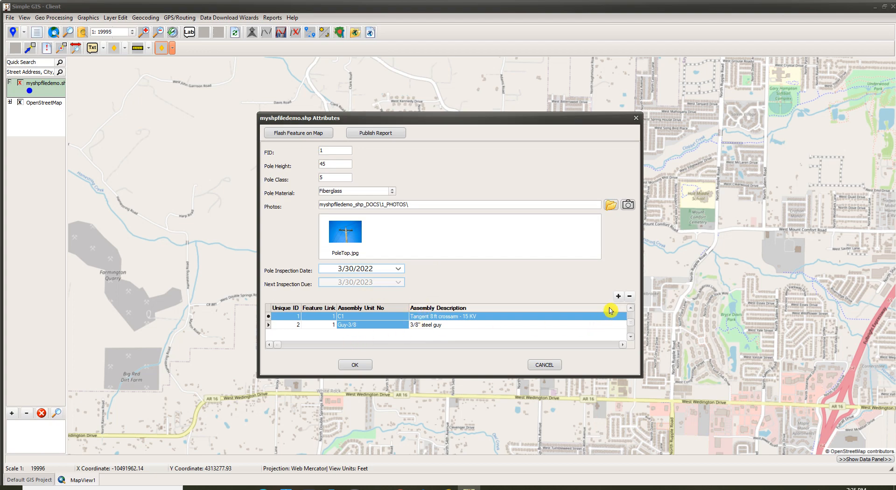
Step: Add an assembly record with unit number Anchor-8, description "8 ft helix anchor" and quantity 1, and look through the assembly list
click(618, 296)
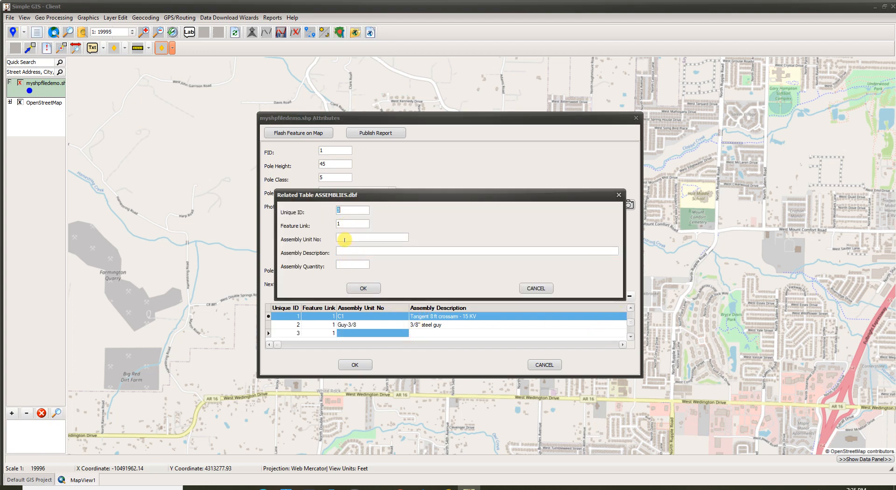
click(345, 240)
text(Anchor-8)
text(8 ft helix anchor)
click(378, 265)
text(1)
click(368, 288)
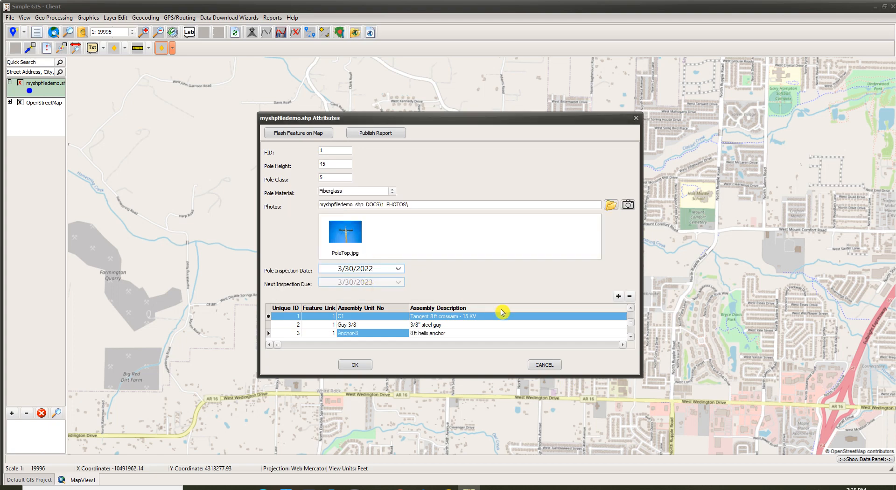
click(633, 308)
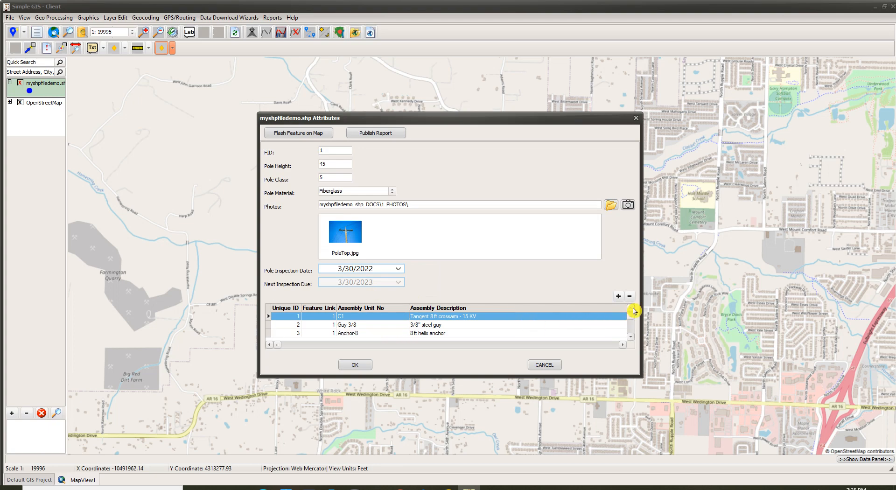
click(631, 337)
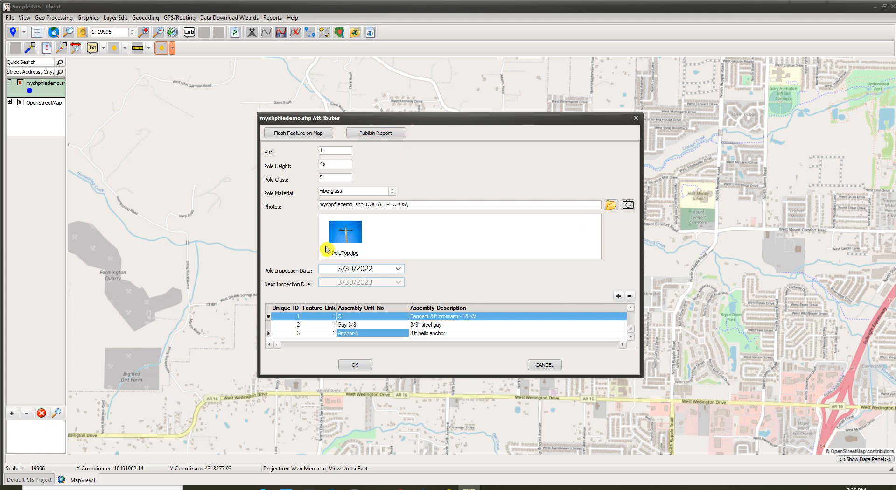
Step: Publish the unsaved pole's attribute report to MyReport.xlsx in the Demos folder, look it over and close the workbook
click(377, 133)
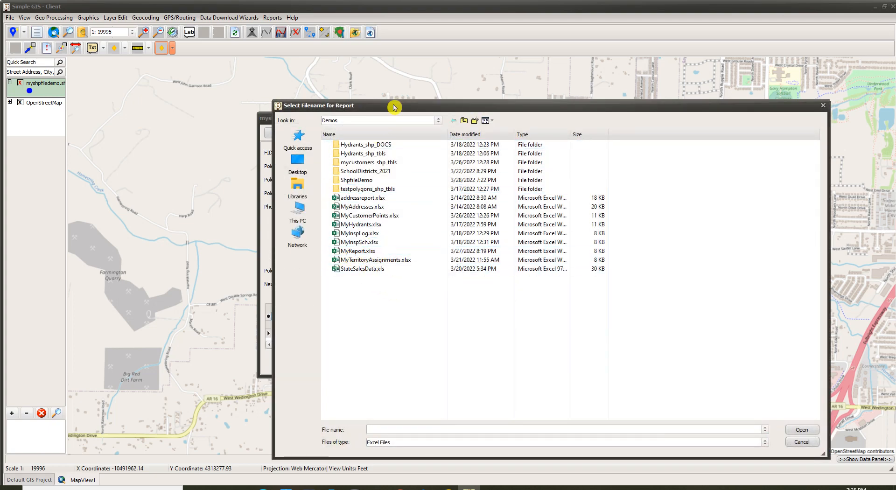
mouse_move(394, 104)
mouse_down()
mouse_move(426, 130)
mouse_move(397, 107)
mouse_up()
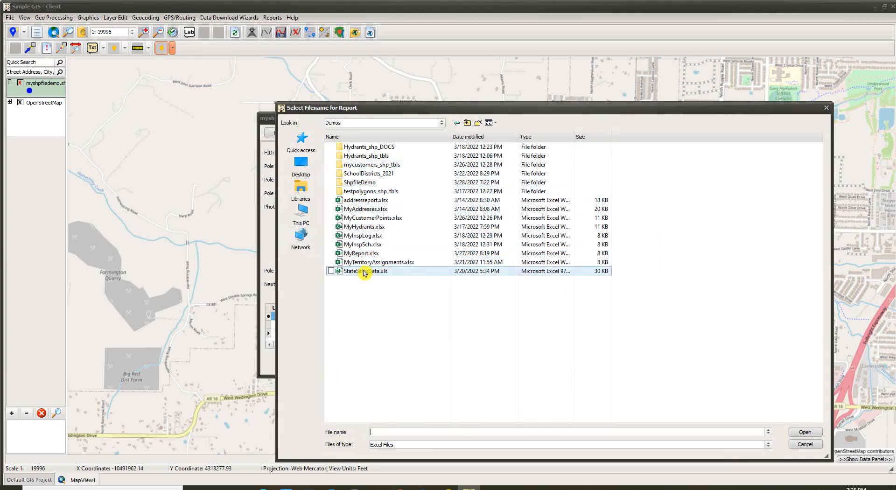
click(371, 255)
double_click(372, 254)
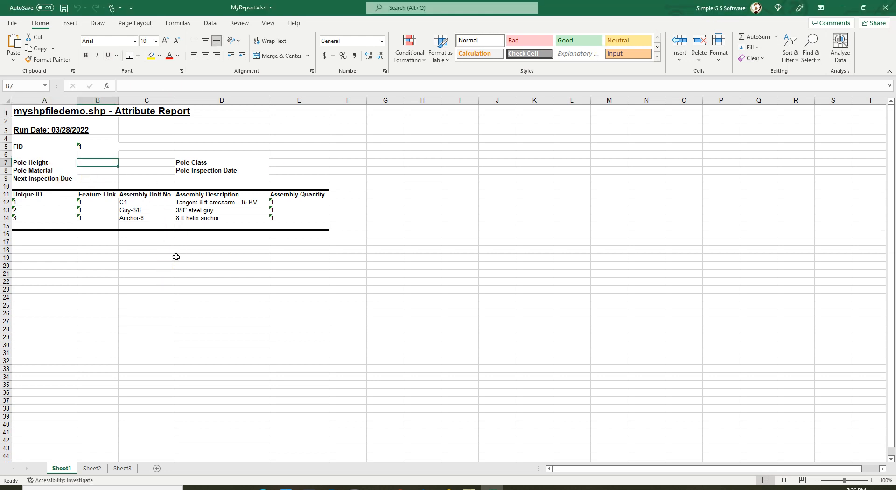
click(206, 315)
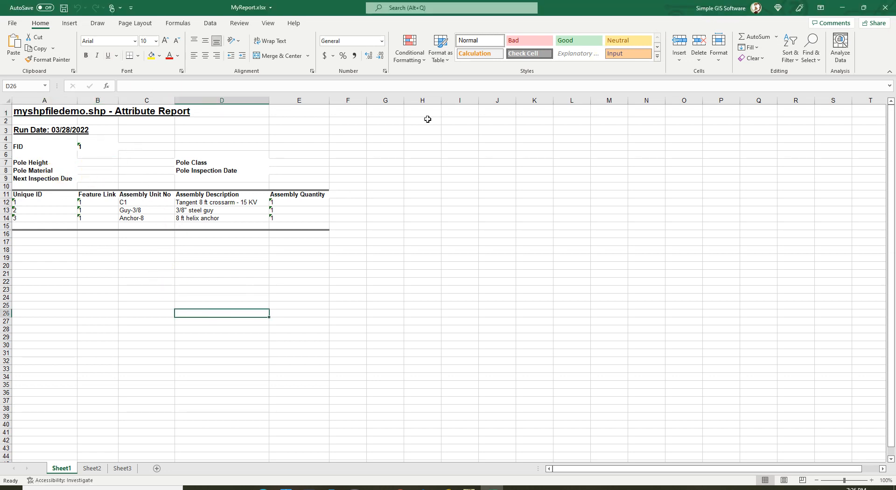
click(889, 8)
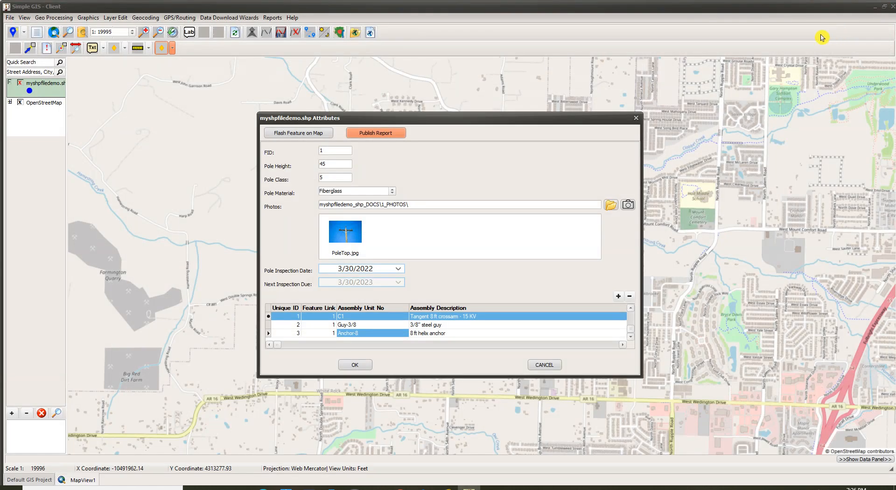
Step: Save the new pole's attributes and reopen its attribute form from the map
click(341, 366)
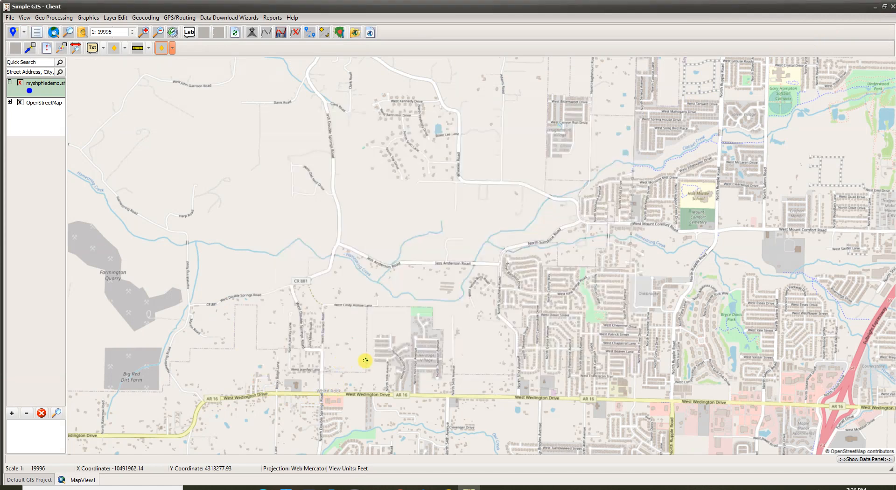
click(45, 52)
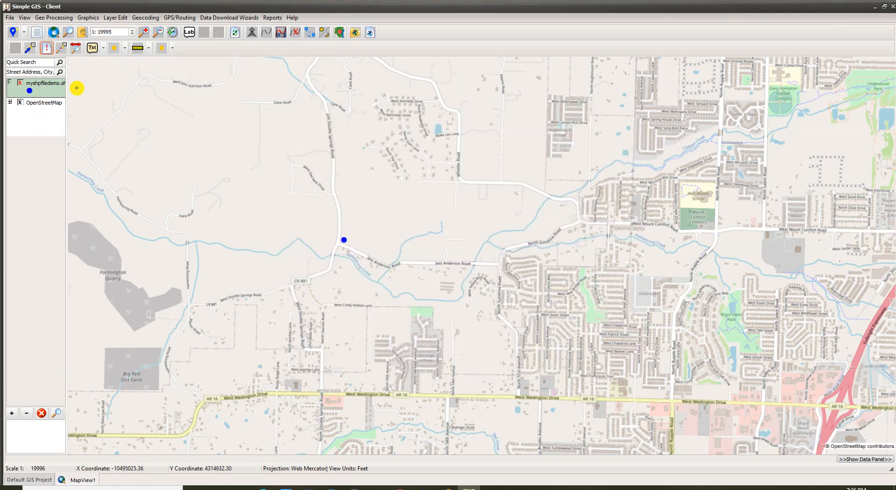
click(344, 239)
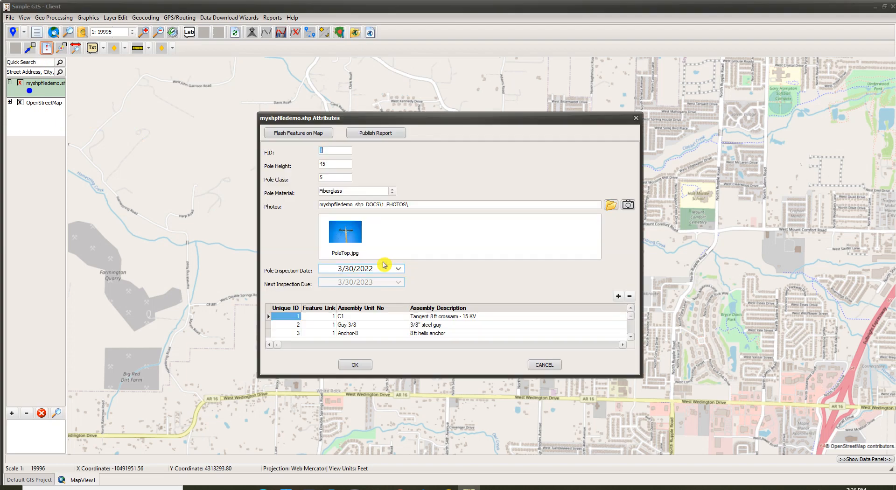
Step: Publish the saved pole's attribute report over MyReport.xlsx, check the Next Inspection Due value, and close the report and attribute form
click(383, 134)
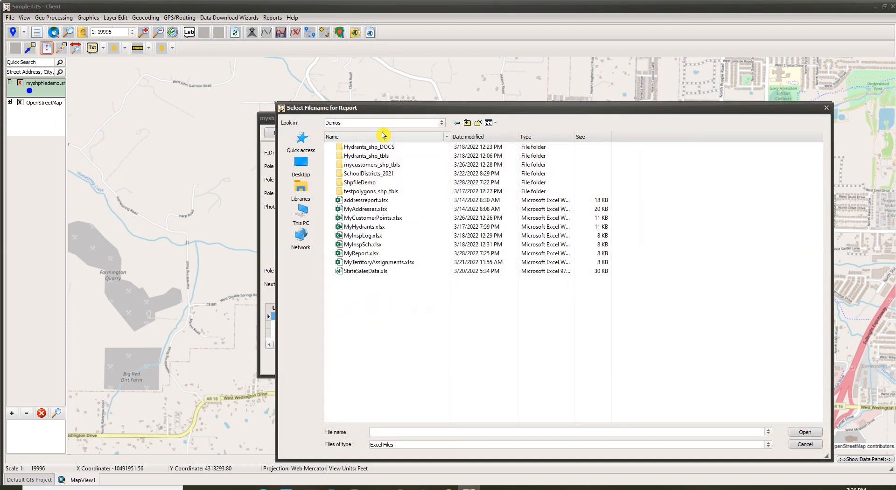
double_click(367, 257)
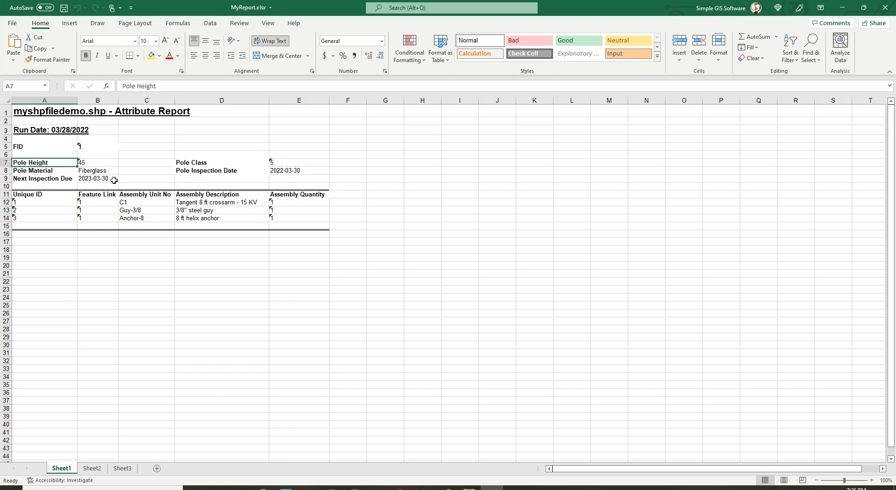
click(100, 177)
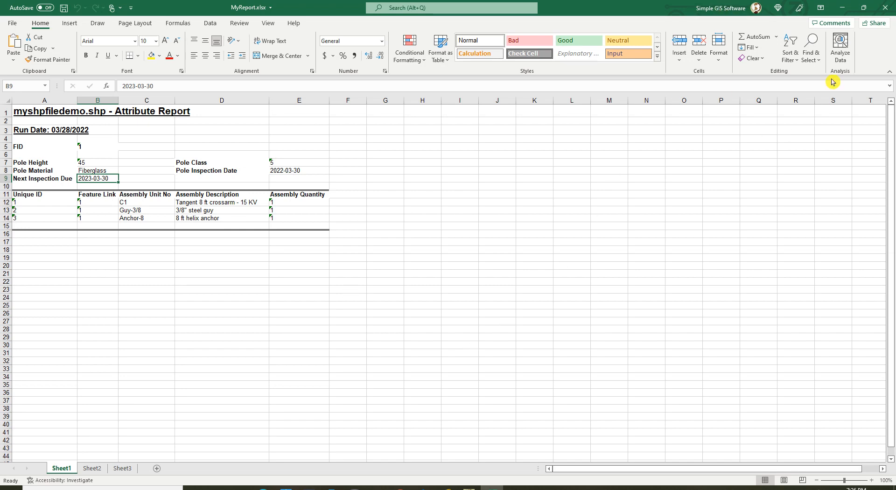
click(884, 7)
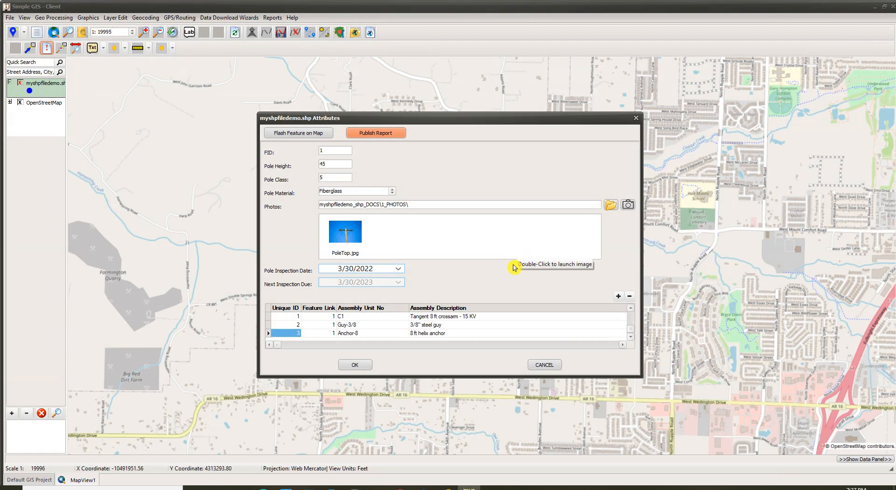
click(540, 364)
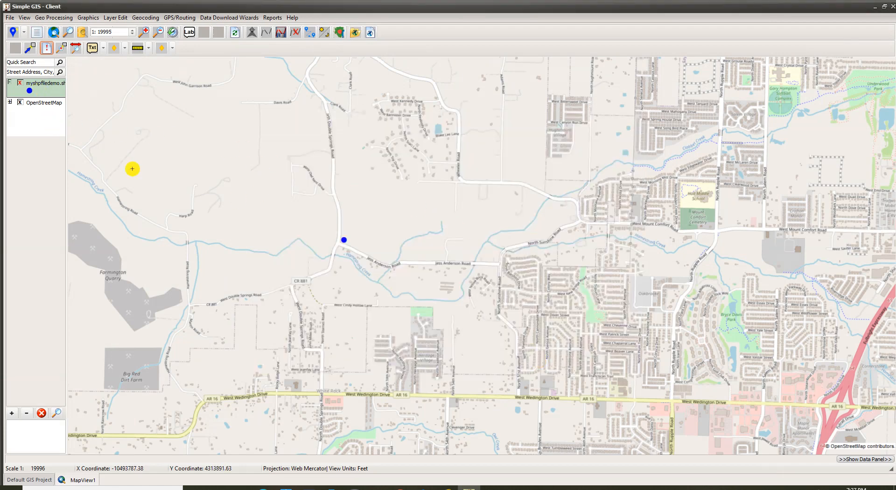
Step: Turn off editing for the myshpfiledemo.shp layer and identify the pole to show its read-only attributes
right_click(33, 89)
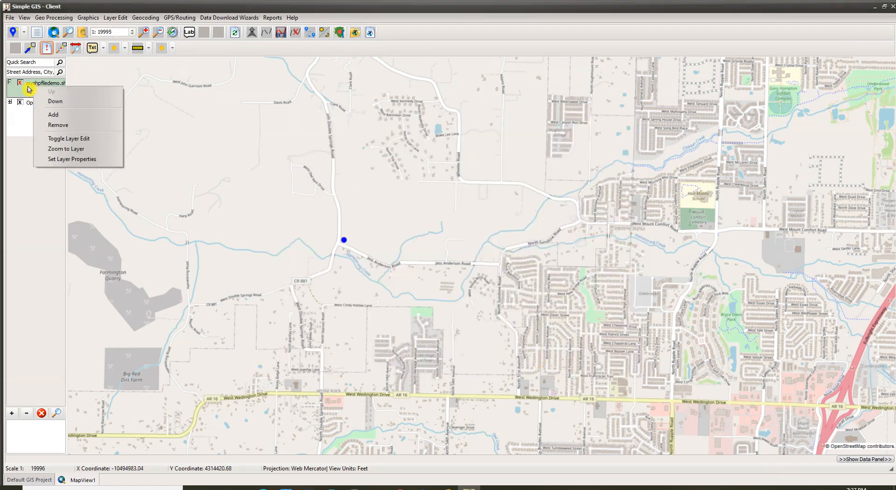
click(68, 142)
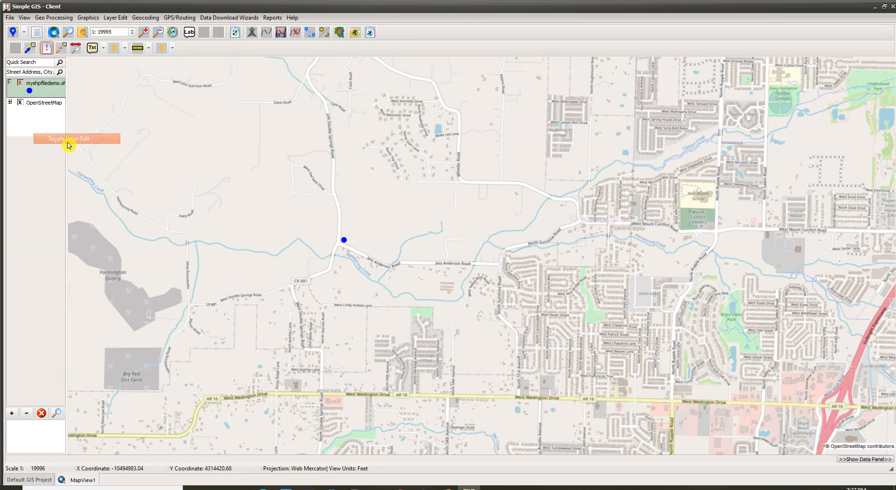
click(46, 49)
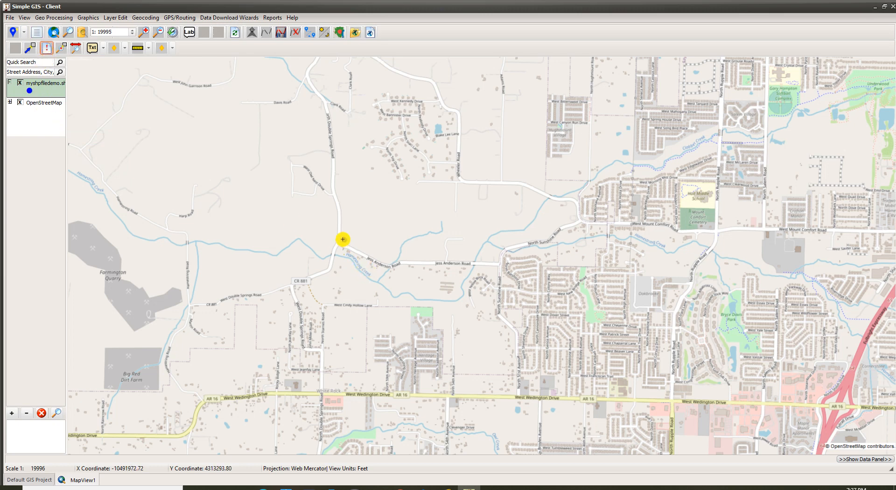
click(344, 240)
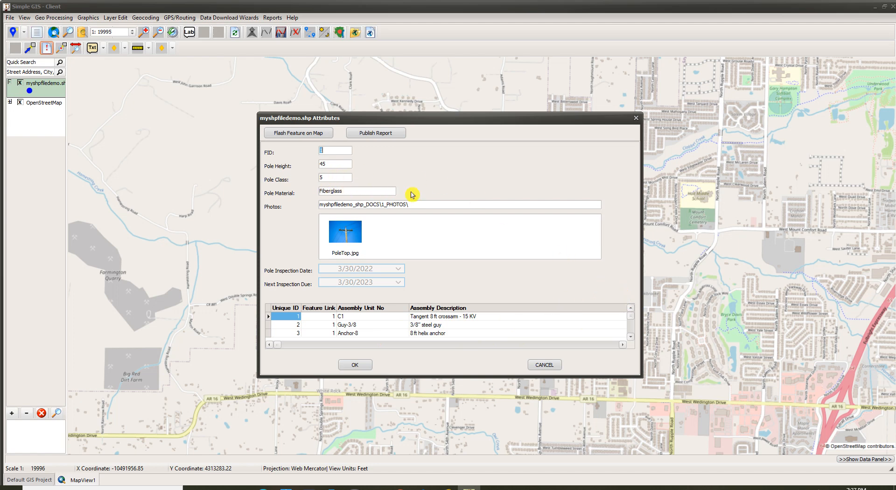
Step: Examine the pole material field and view the PoleTop.jpg photo at full size, closing the photo viewer when done
double_click(379, 191)
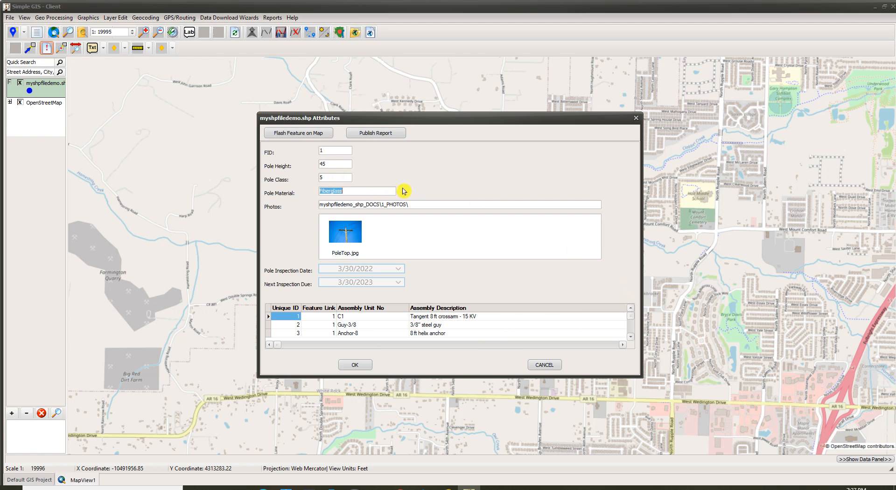
click(346, 191)
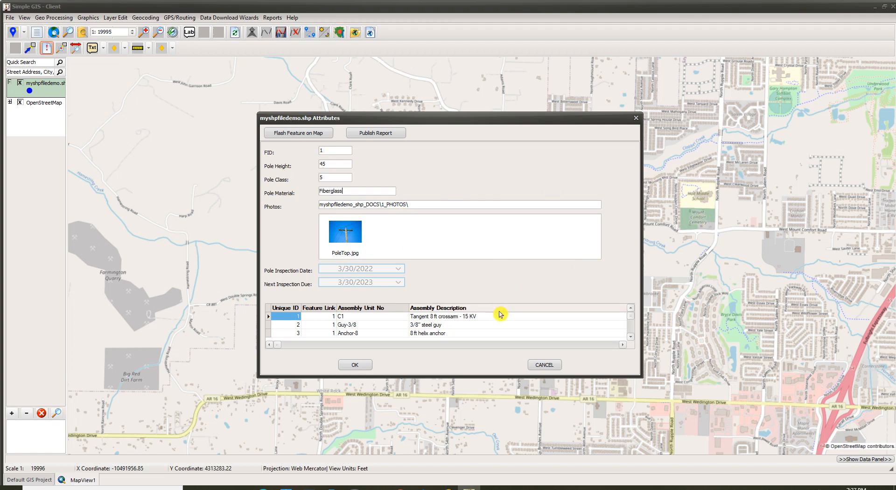
click(348, 237)
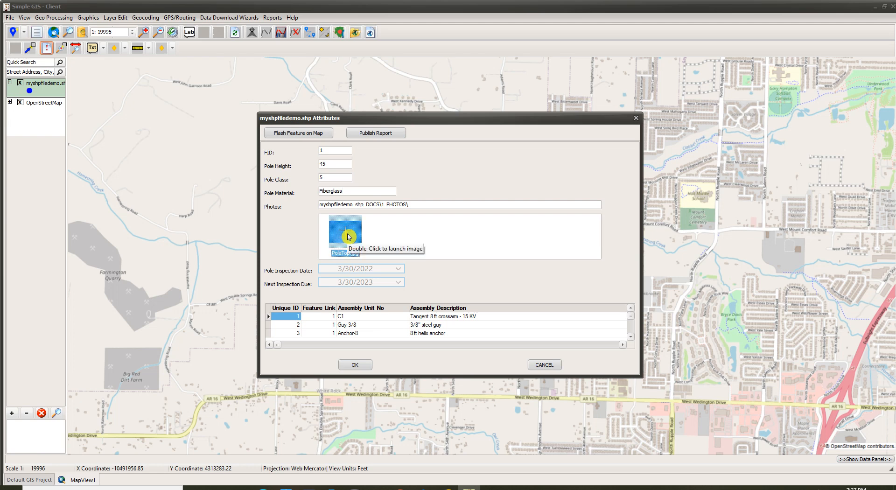
double_click(348, 237)
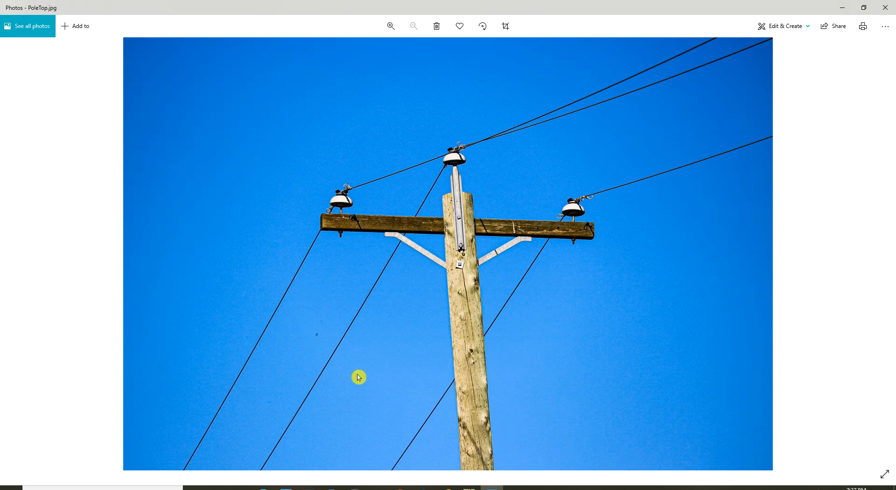
click(887, 11)
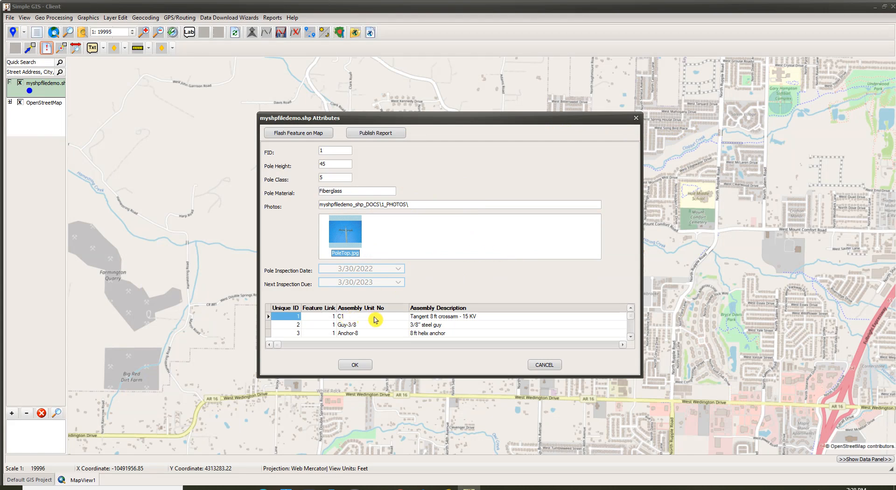
Step: Open the C1 assembly record for review, close it without changes, and select the Guy-3/8 record
double_click(415, 318)
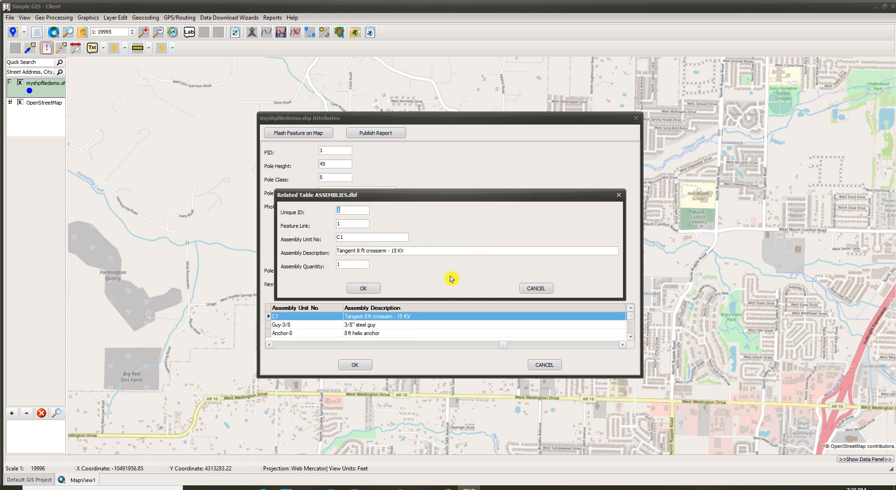
click(529, 288)
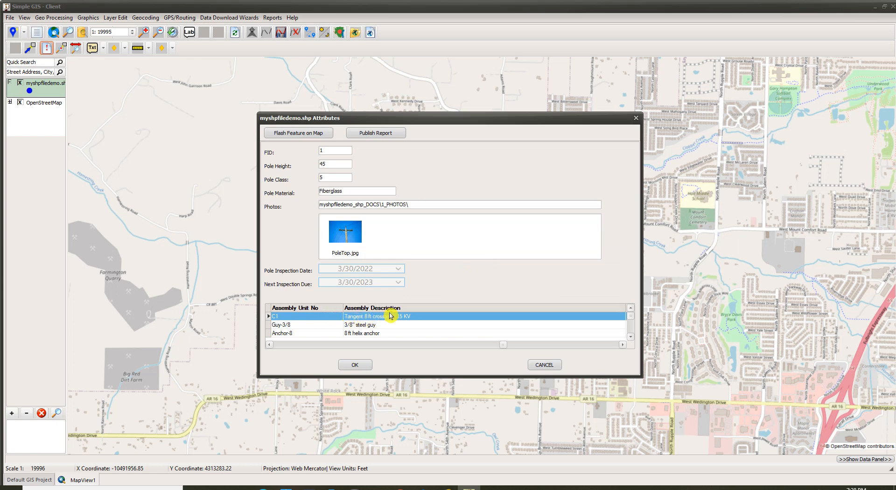
click(417, 324)
double_click(418, 317)
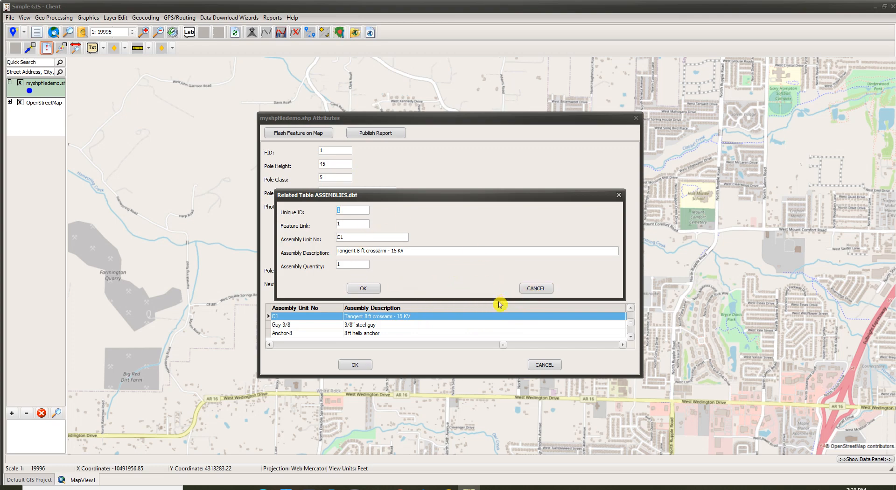
click(536, 290)
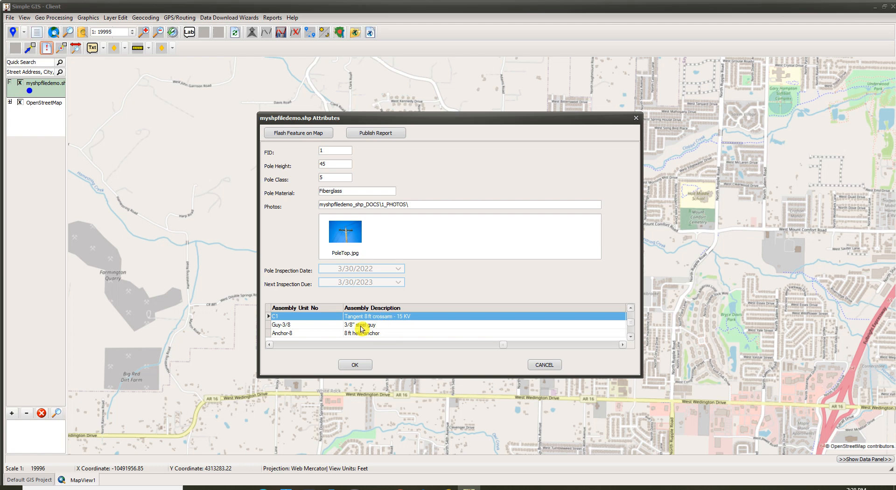
click(408, 327)
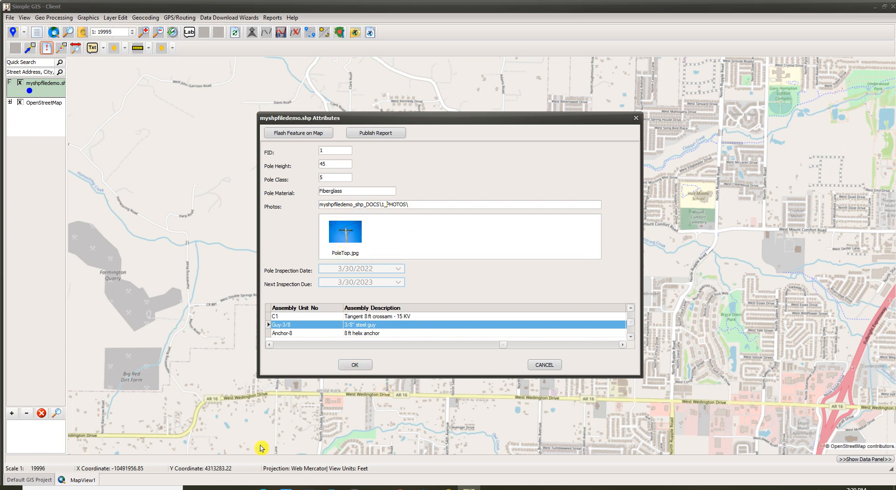
Step: Switch to File Explorer and reposition its window to examine the files in the ShpfileDemo folder
mouse_move(241, 488)
click(240, 489)
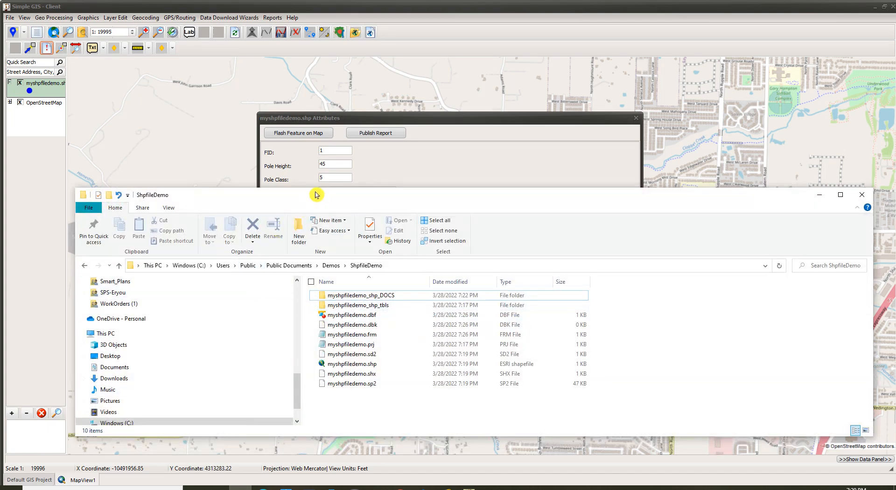
drag(312, 201, 299, 142)
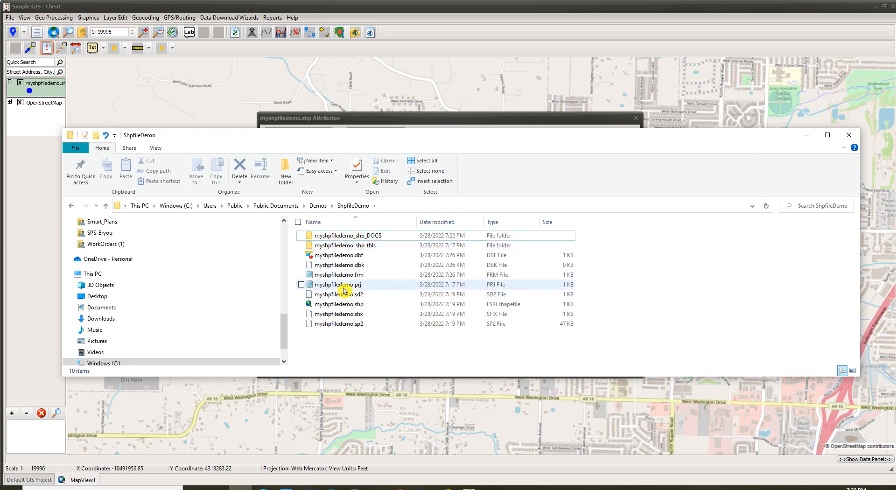
Step: Examine the 1_PHOTOS folder inside myshpfiledemo_shp_DOCS for the stored pole photo, and return to the ShpfileDemo folder
double_click(383, 240)
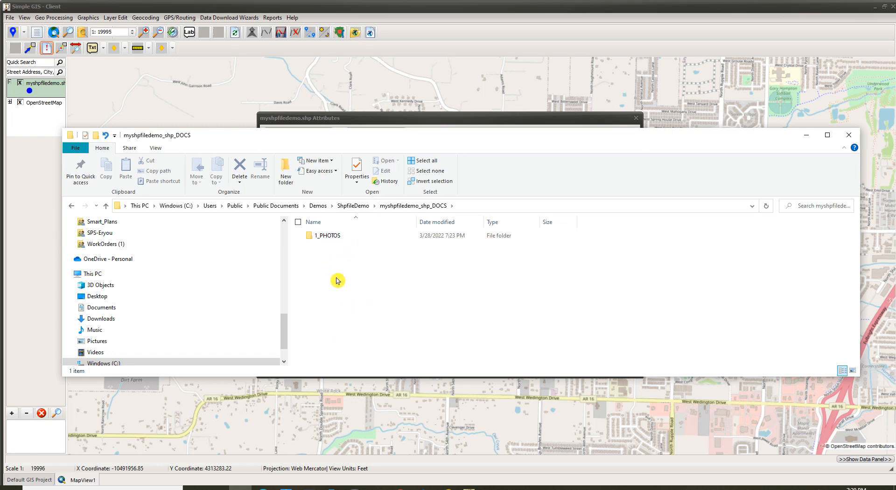
double_click(321, 240)
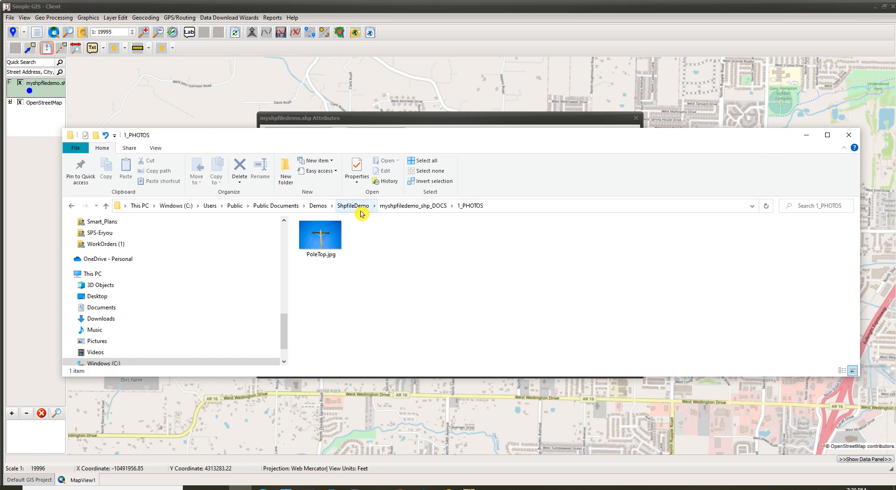
click(418, 207)
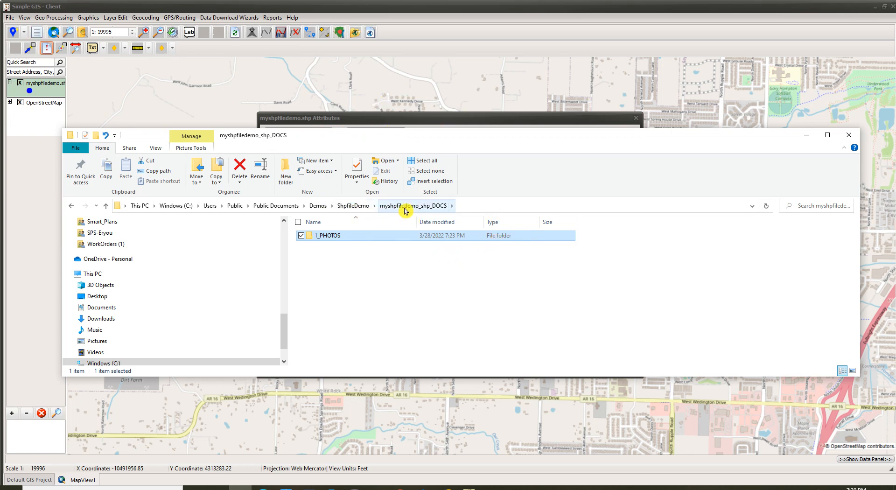
click(363, 207)
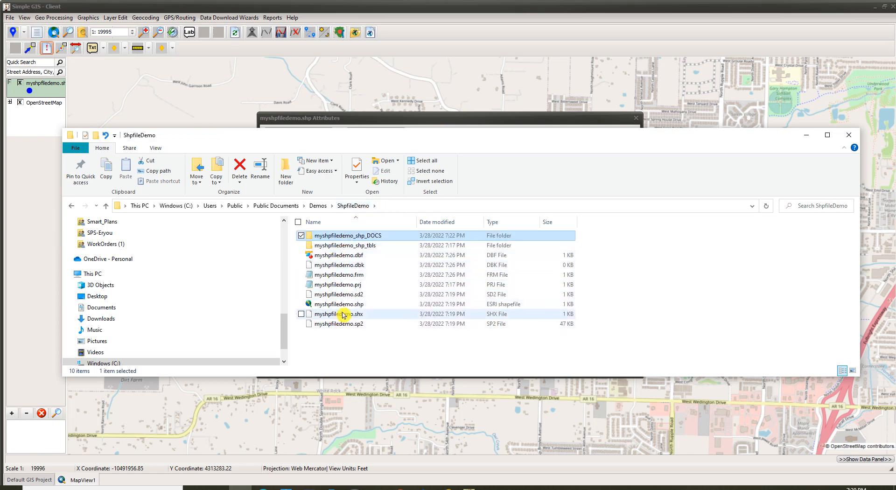
Step: Review the myshpfiledemo.shp file and the contents of the myshpfiledemo_shp_DOCS and myshpfiledemo_shp_tbls folders, ending back in ShpfileDemo
click(358, 305)
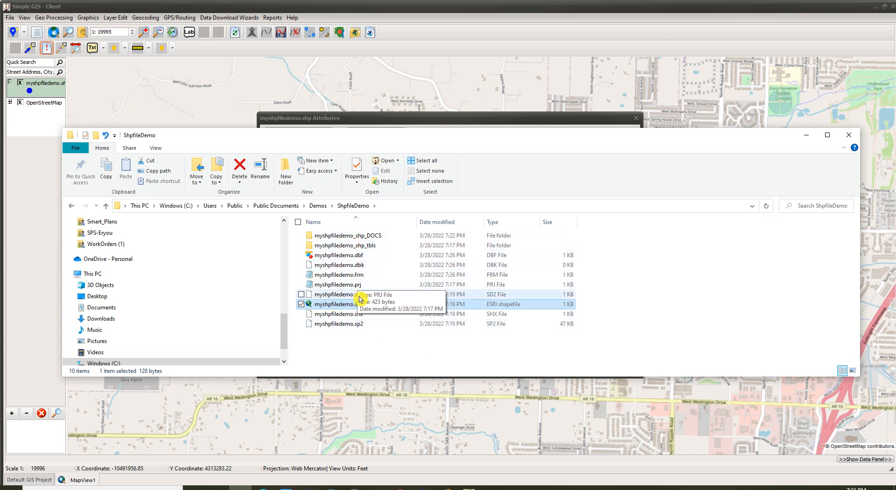
double_click(356, 236)
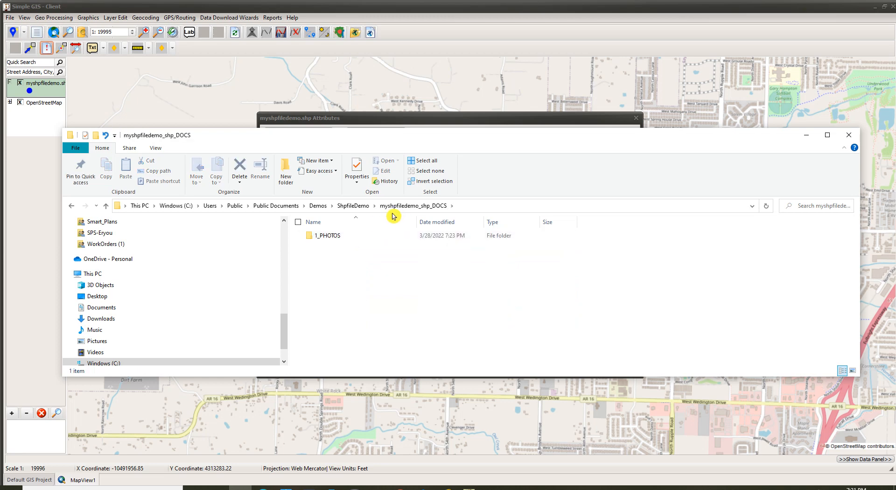
click(363, 209)
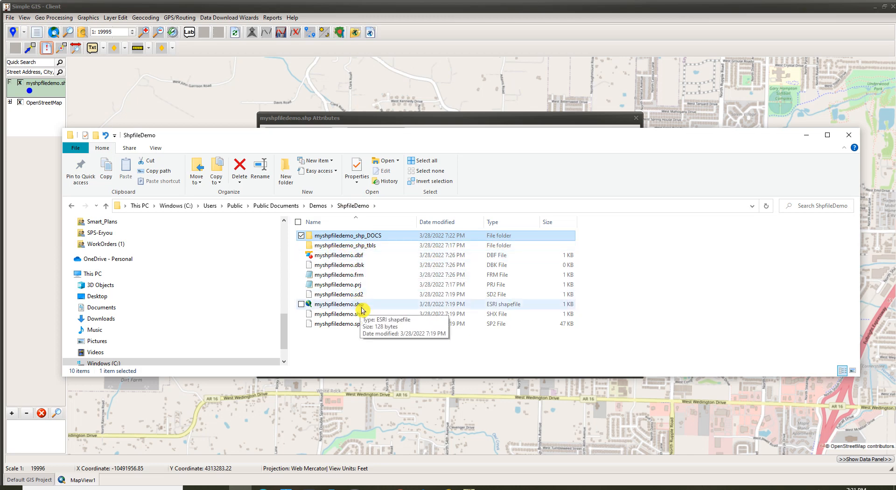
double_click(373, 247)
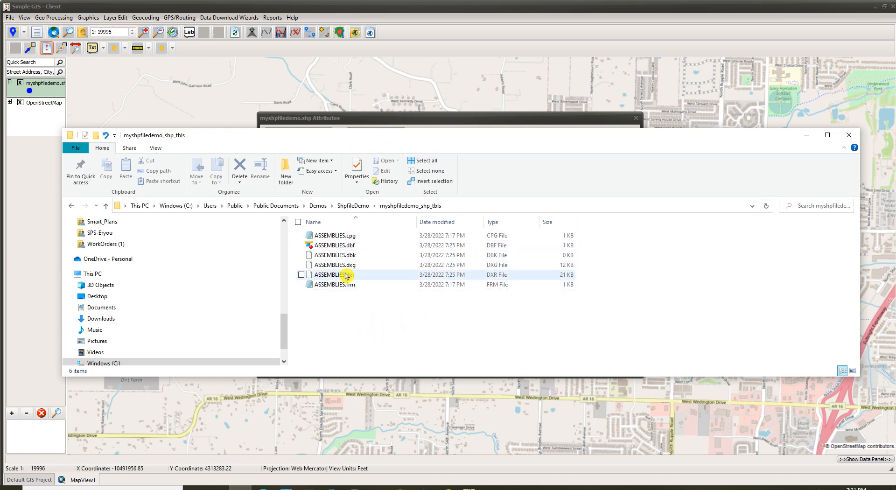
click(363, 208)
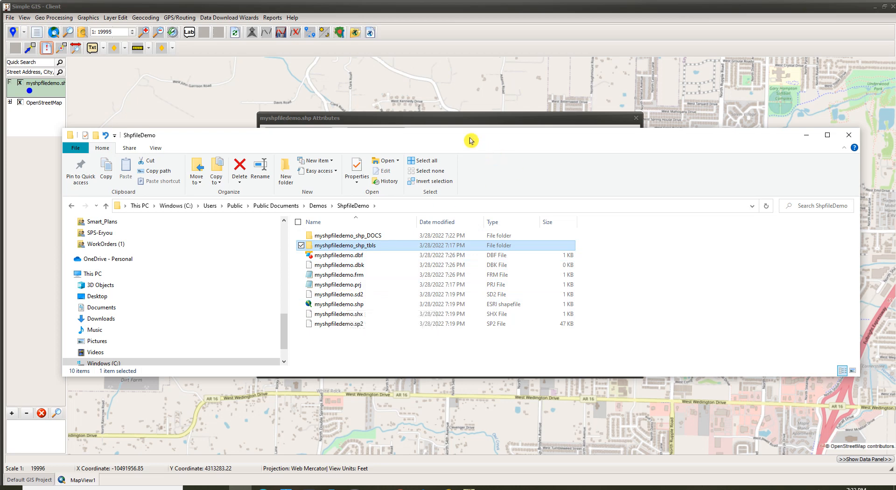
Step: Switch back to Simple GIS and close the pole's attribute form without saving changes, returning to the map
click(464, 123)
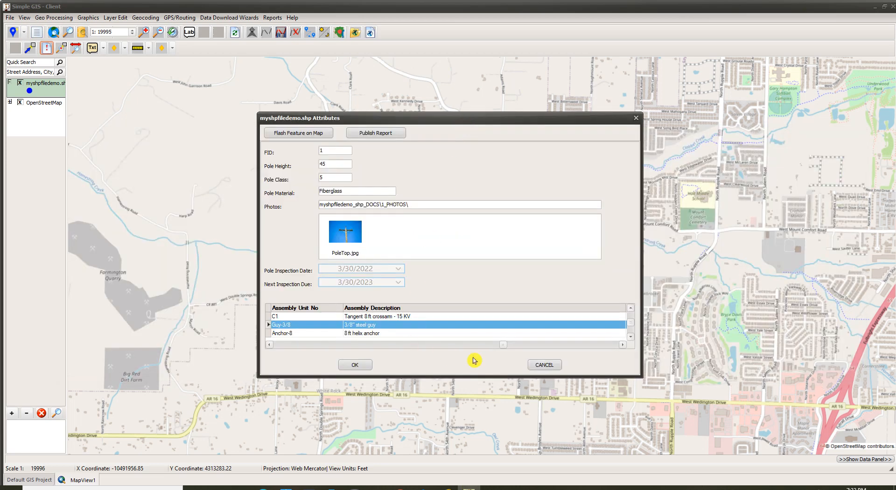
click(542, 365)
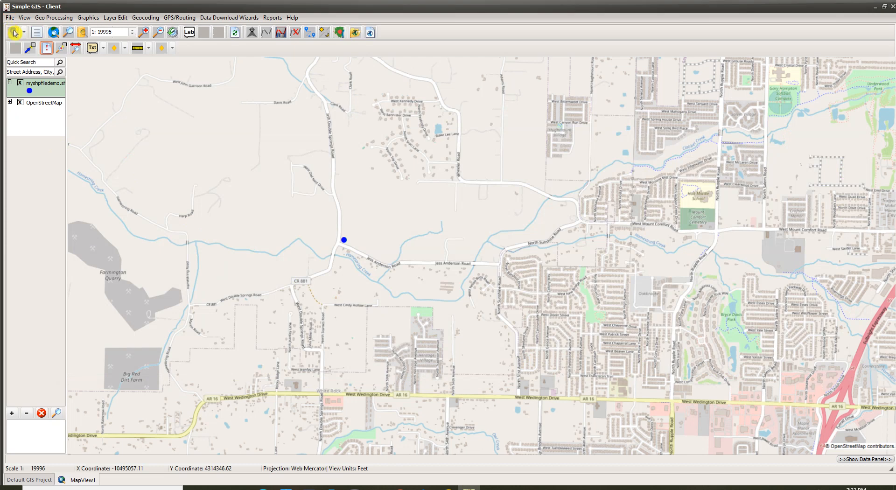
click(14, 33)
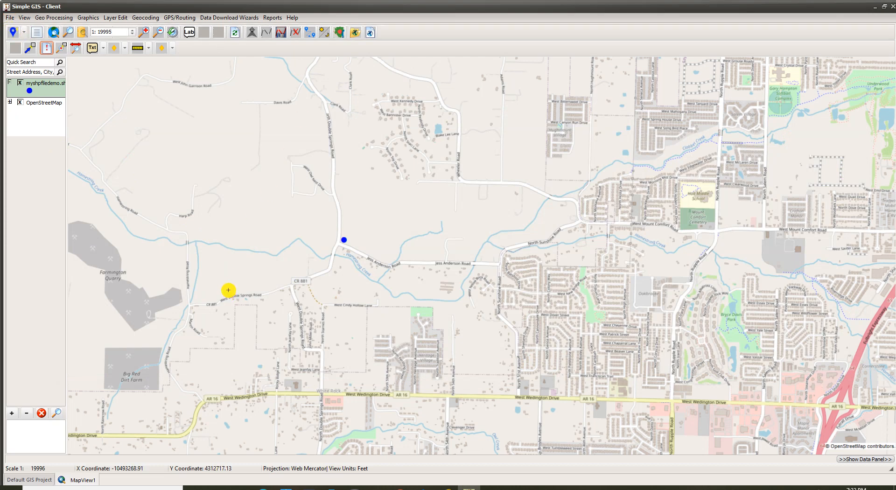